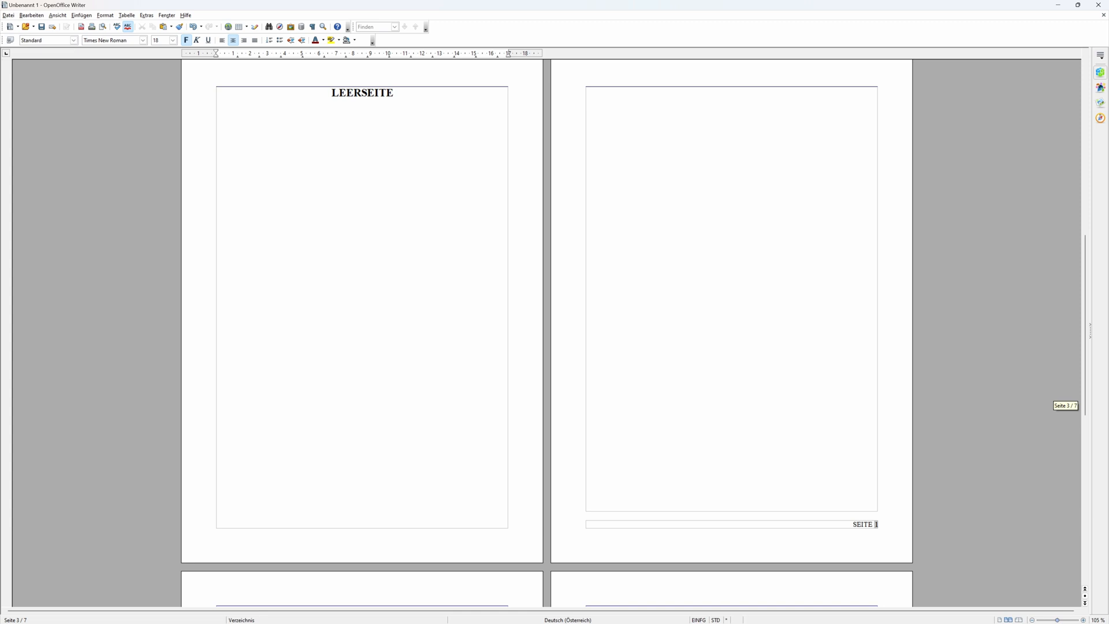
Step: Examine the sample document's cover, blank page and numbered pages with their footers
scroll(636, 408, "down", 1)
scroll(636, 422, "up", 7)
scroll(636, 335, "up", 5)
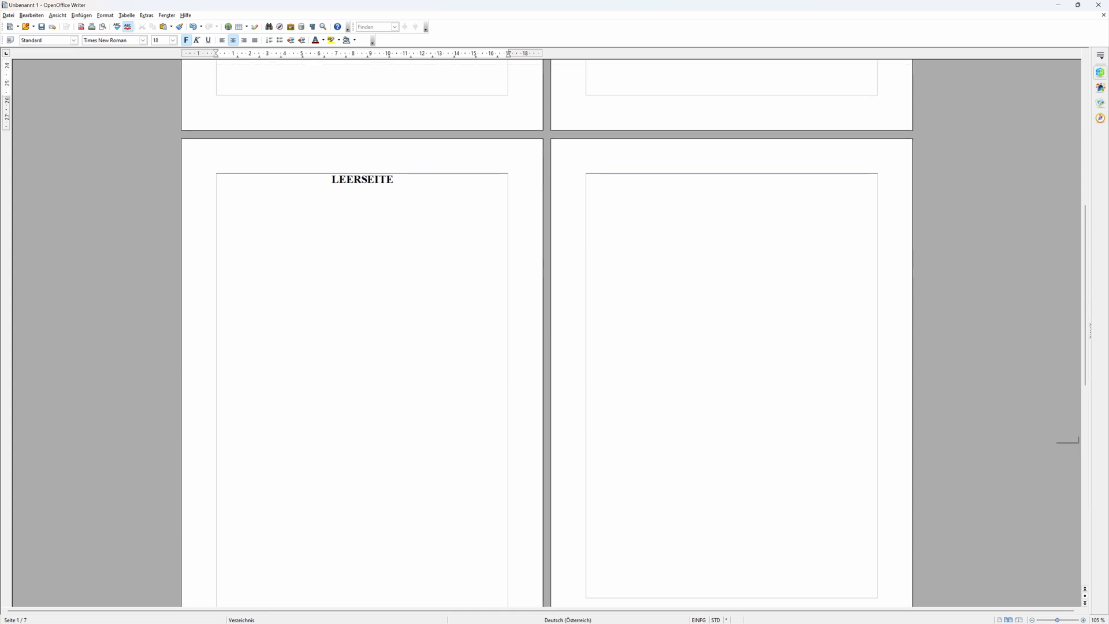
scroll(635, 335, "down", 3)
scroll(635, 335, "down", 4)
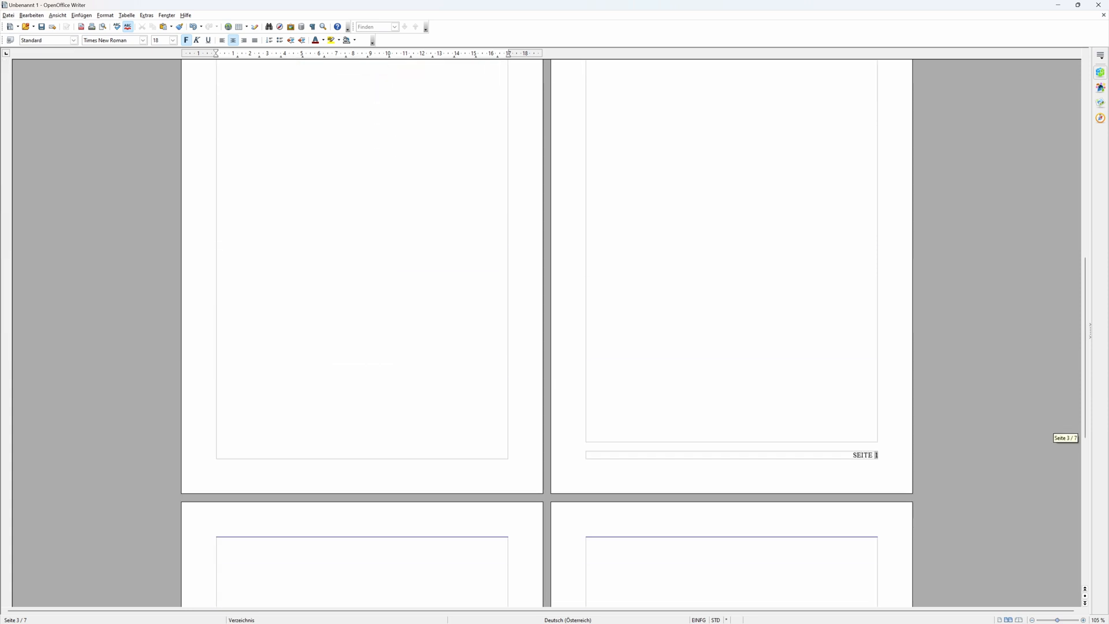
scroll(546, 332, "down", 8)
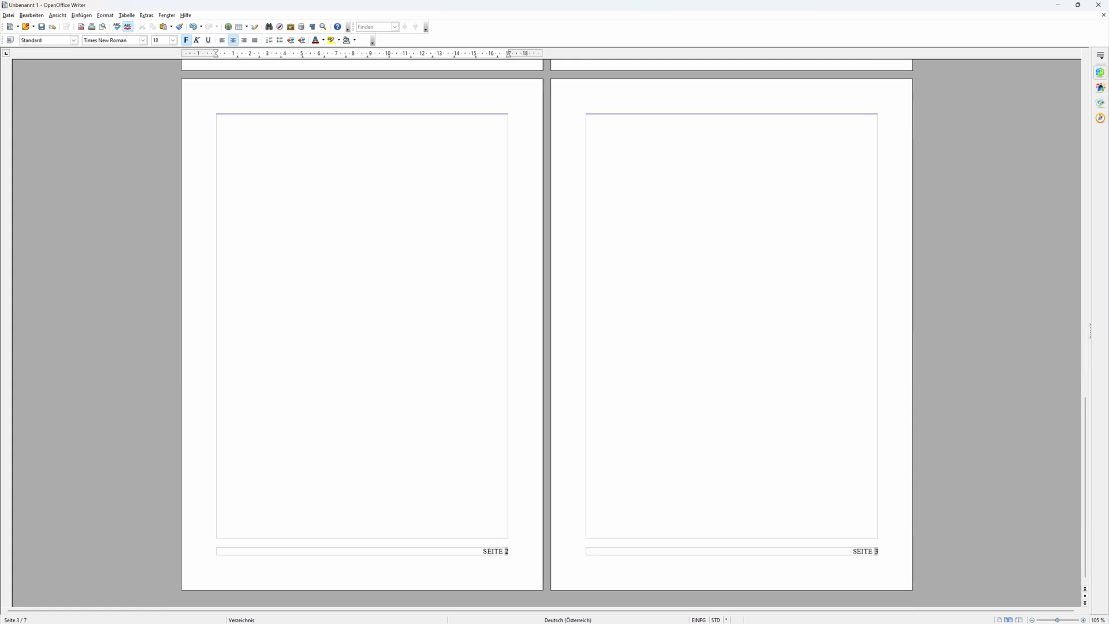
Step: Append another page after the last numbered page with a page break and review the page numbering through the document
left_click(731, 120)
key("ctrl+Return")
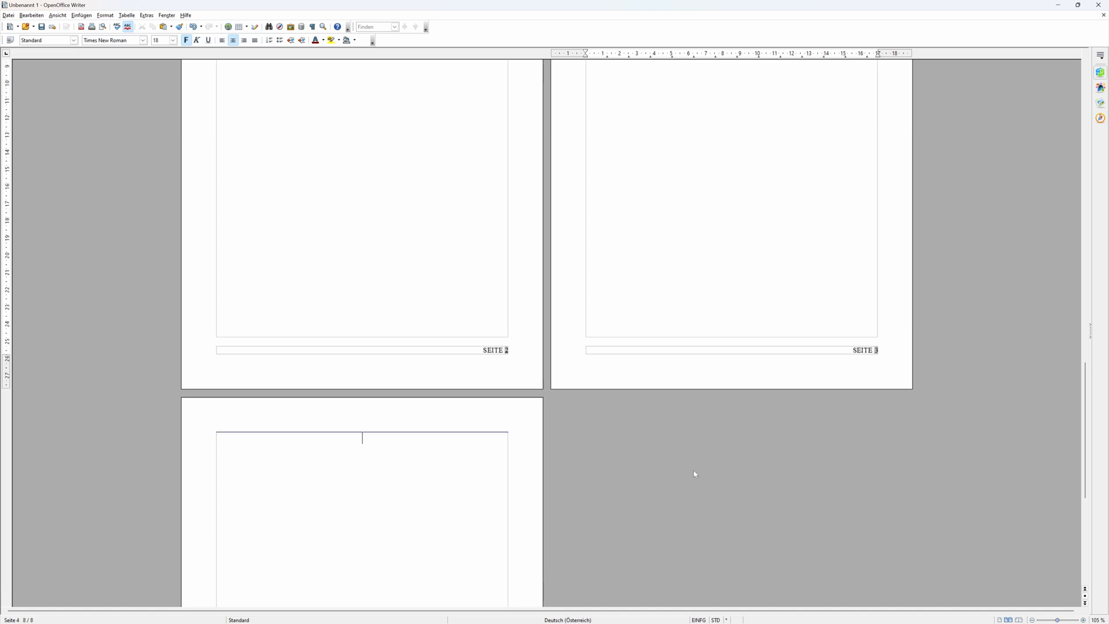
scroll(674, 501, "down", 5)
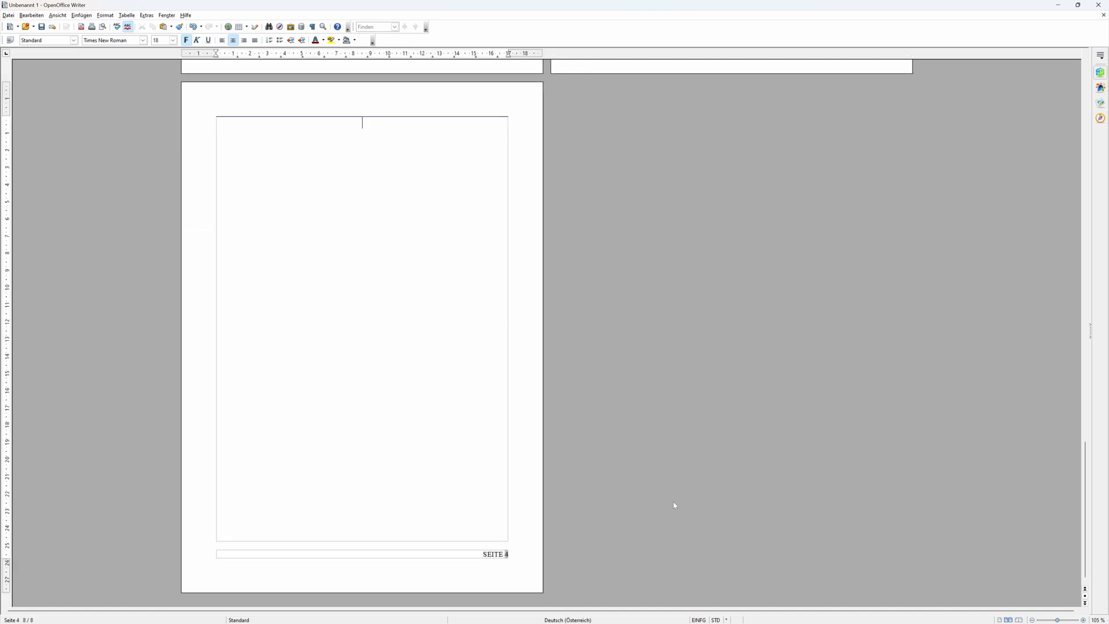
scroll(663, 471, "up", 15)
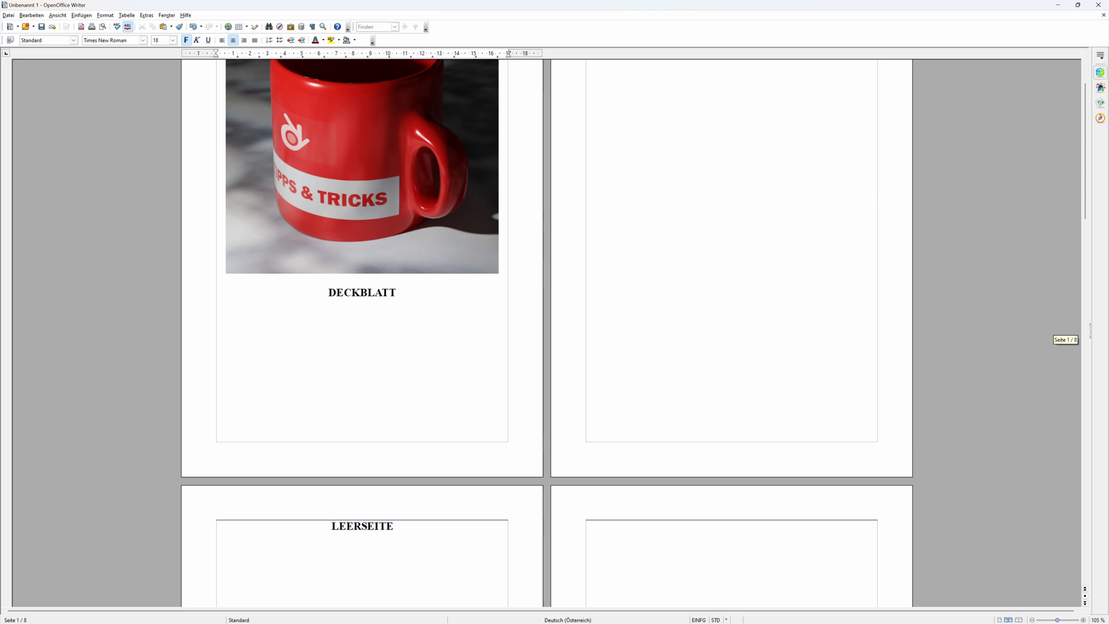
scroll(663, 335, "up", 3)
scroll(663, 335, "down", 15)
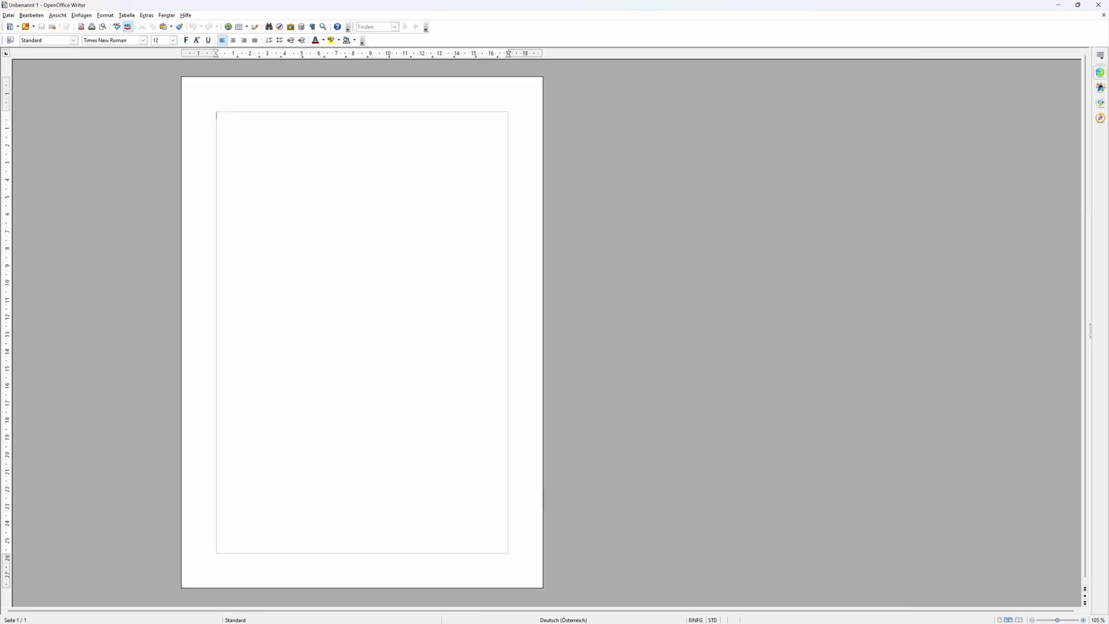
Step: Paste the red mug picture onto the first page and add the centred bold 18 pt caption DECKBLATT below it
key("ctrl+v")
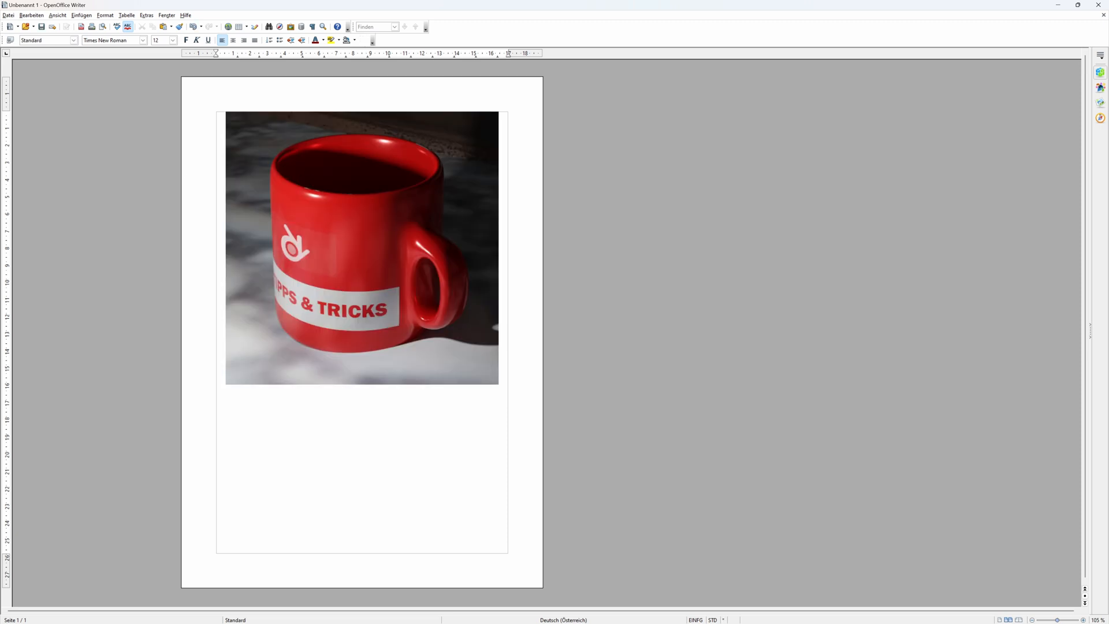
type("DECKBLATT")
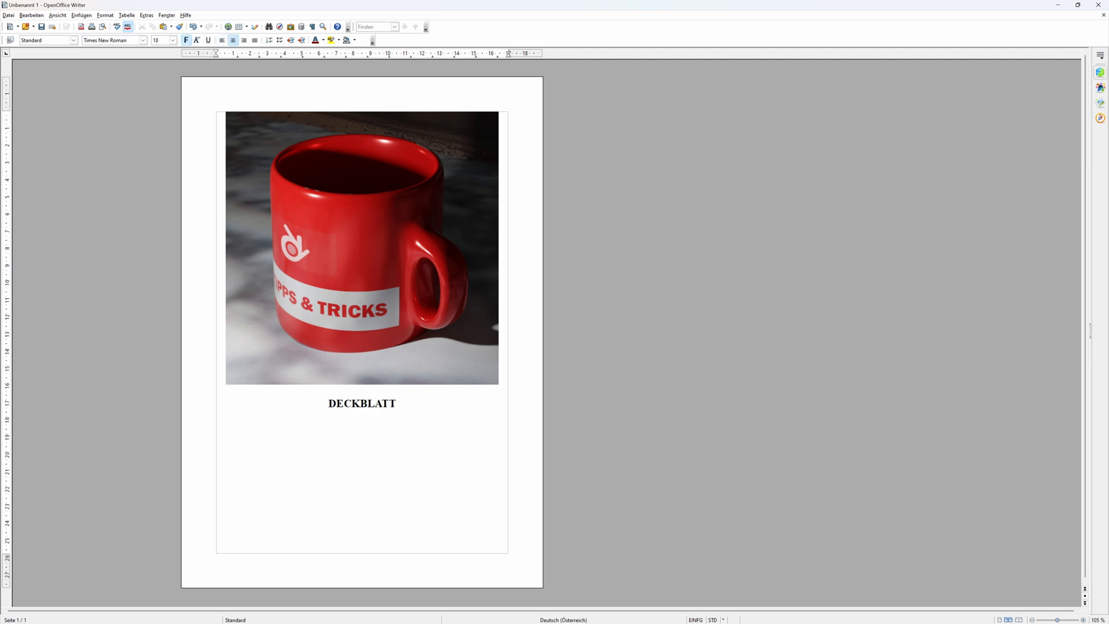
key("ctrl+Return")
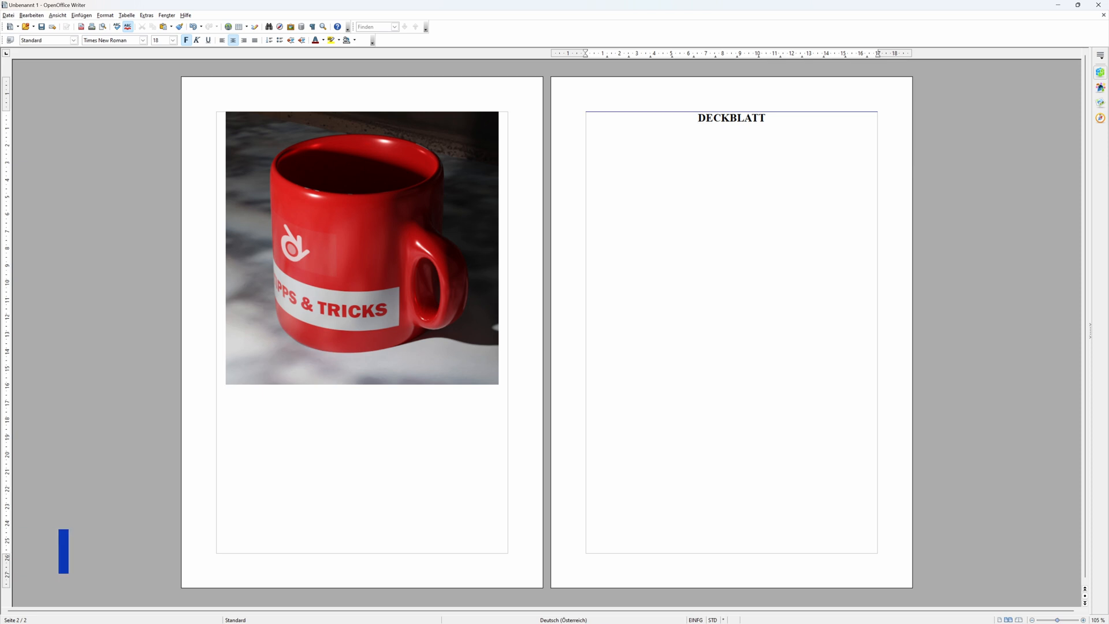
key("BackSpace")
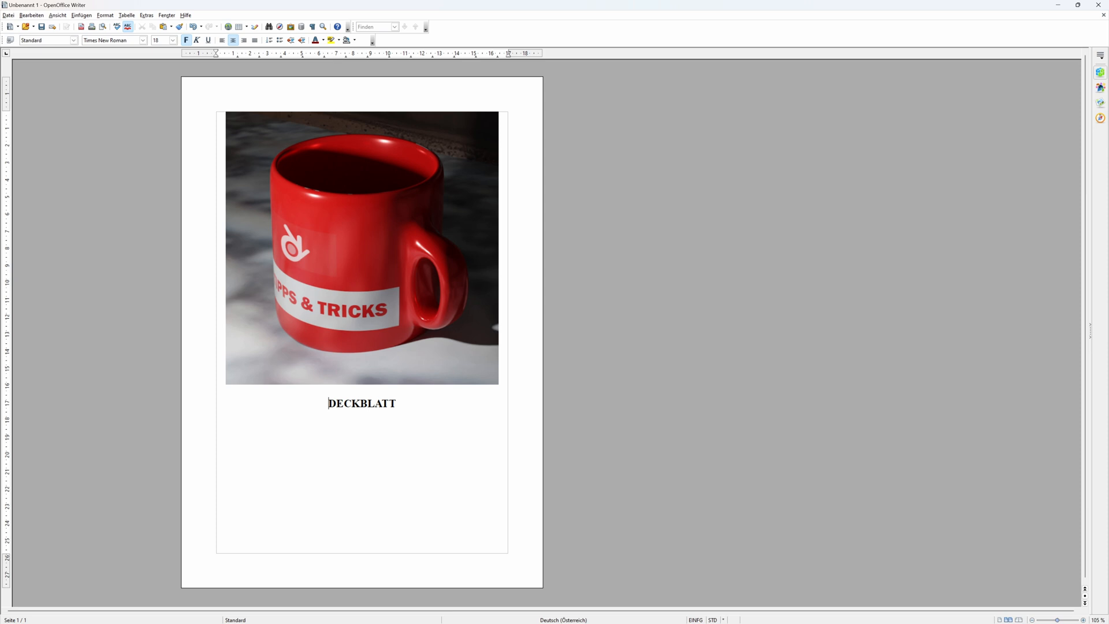
Step: Add two pages after the cover with page breaks, headed INHALTSVERZEICHNIS and LEERSEITE
key("ctrl+Return")
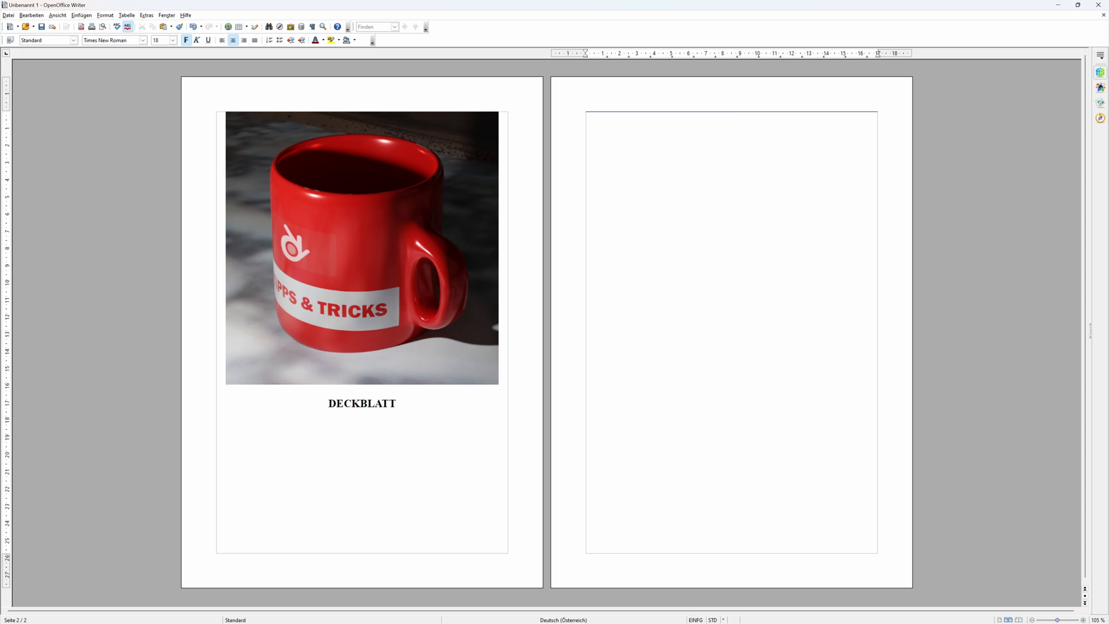
type("INHALTSVERZEICHNIS")
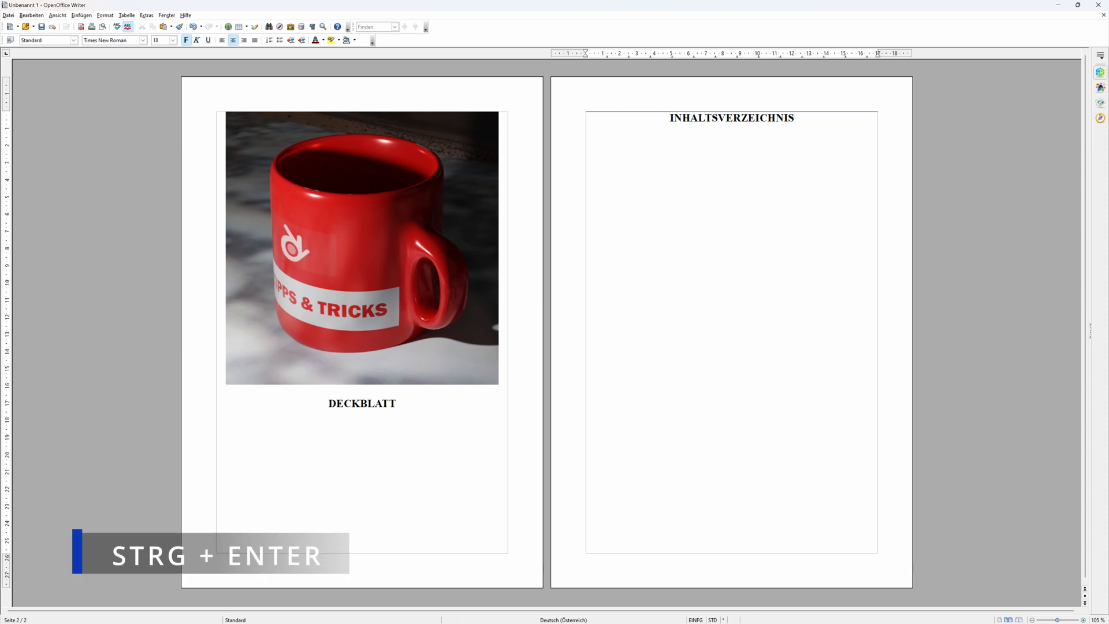
key("ctrl+Return")
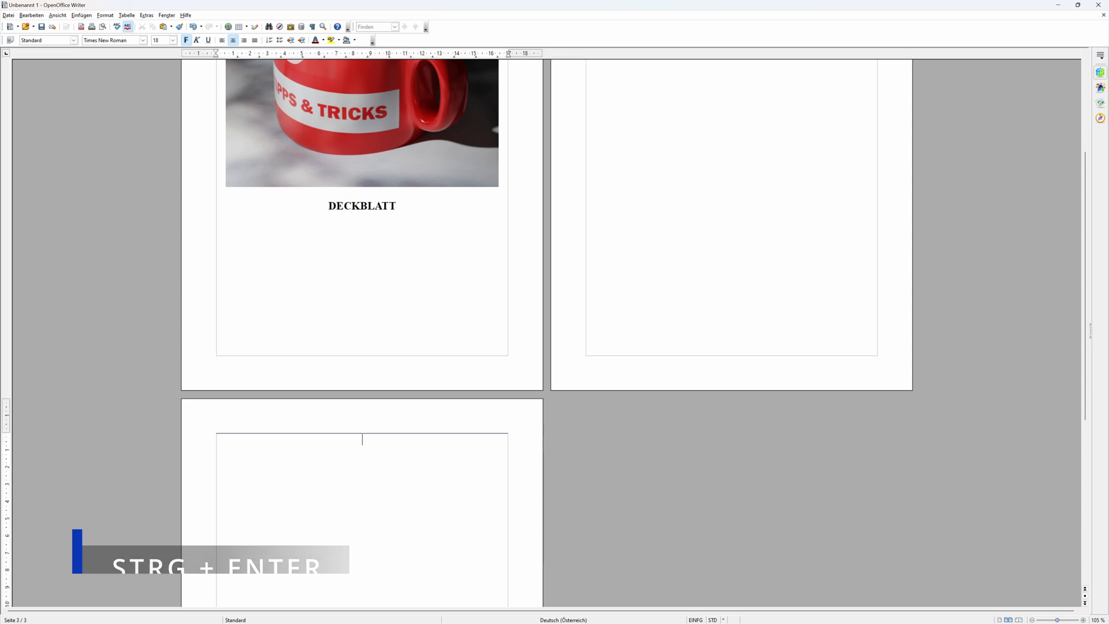
type("LEERSEITE")
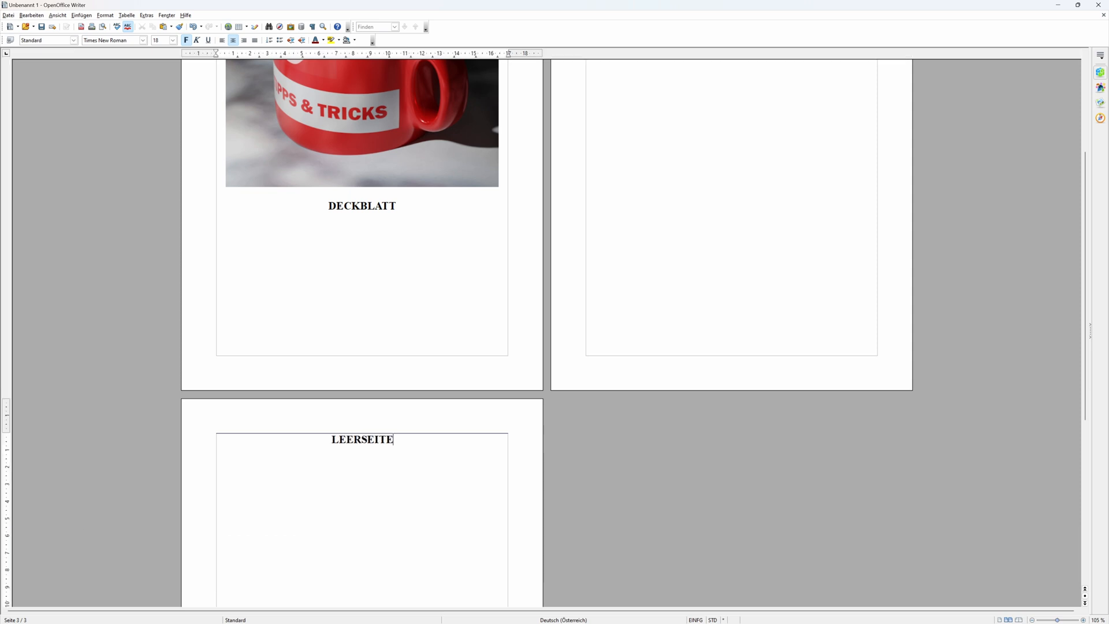
Step: Set up a manual page break after the LEERSEITE heading that uses the Standard page style
scroll(694, 493, "down", 4)
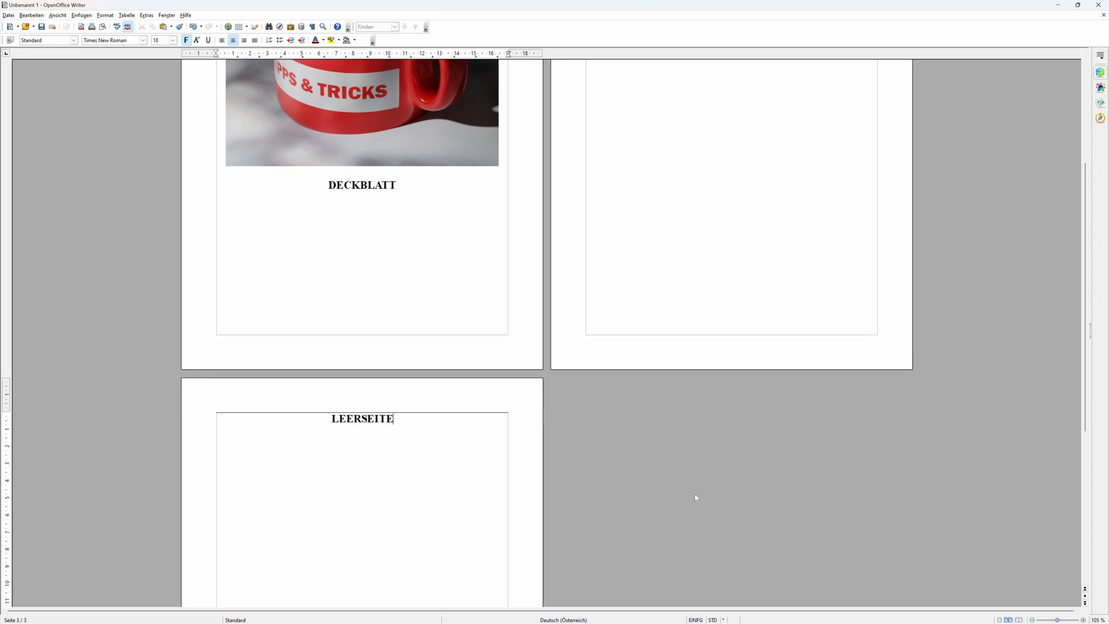
scroll(738, 375, "down", 3)
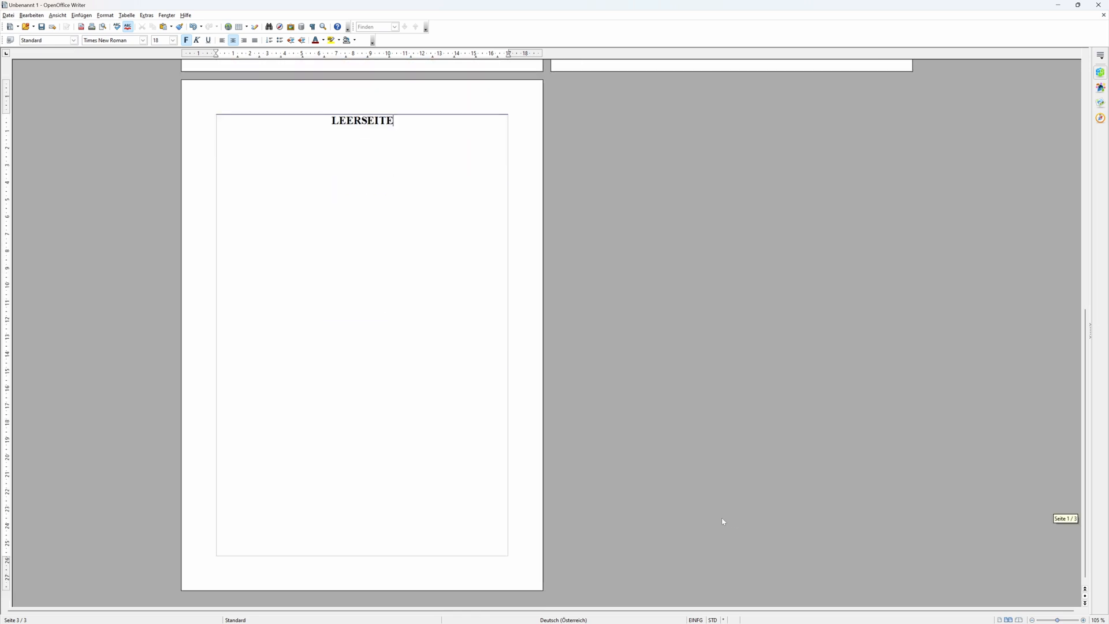
scroll(721, 473, "up", 1)
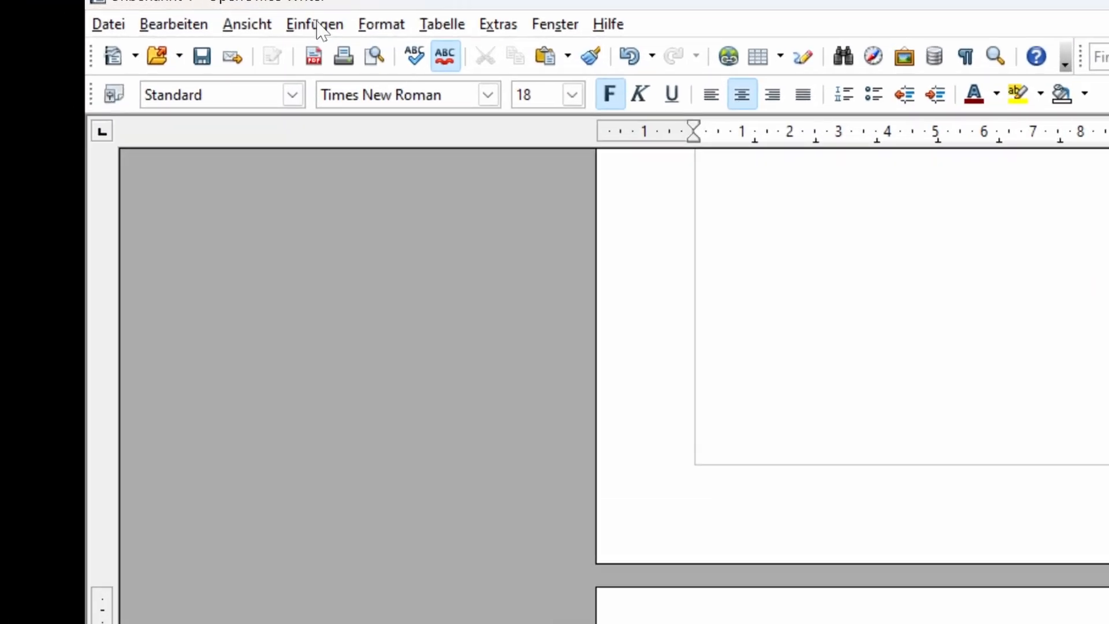
left_click(147, 18)
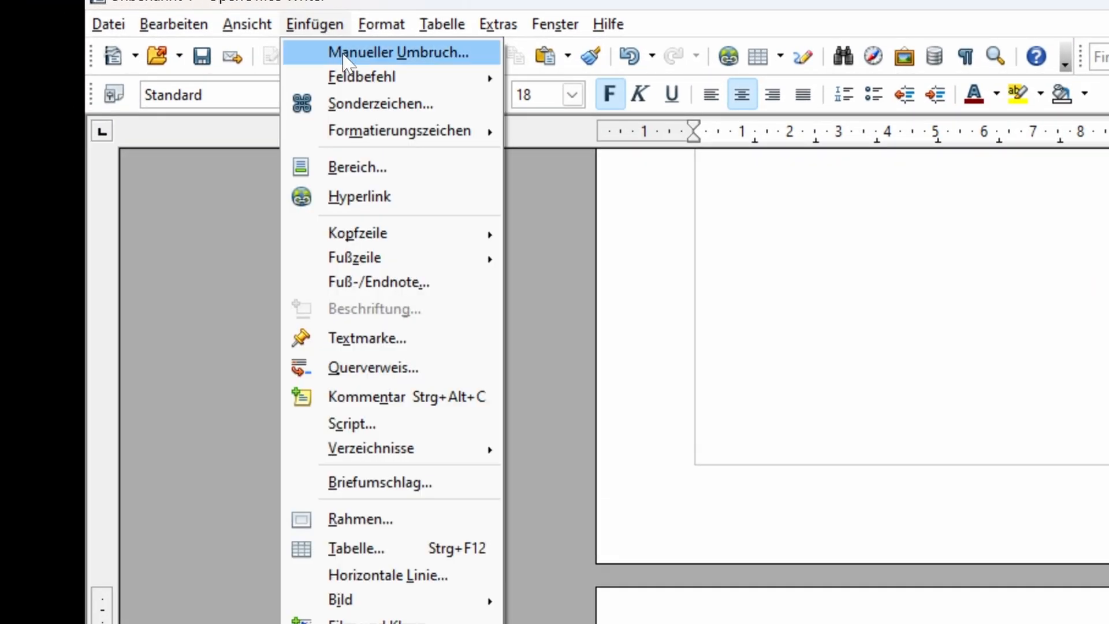
left_click(359, 52)
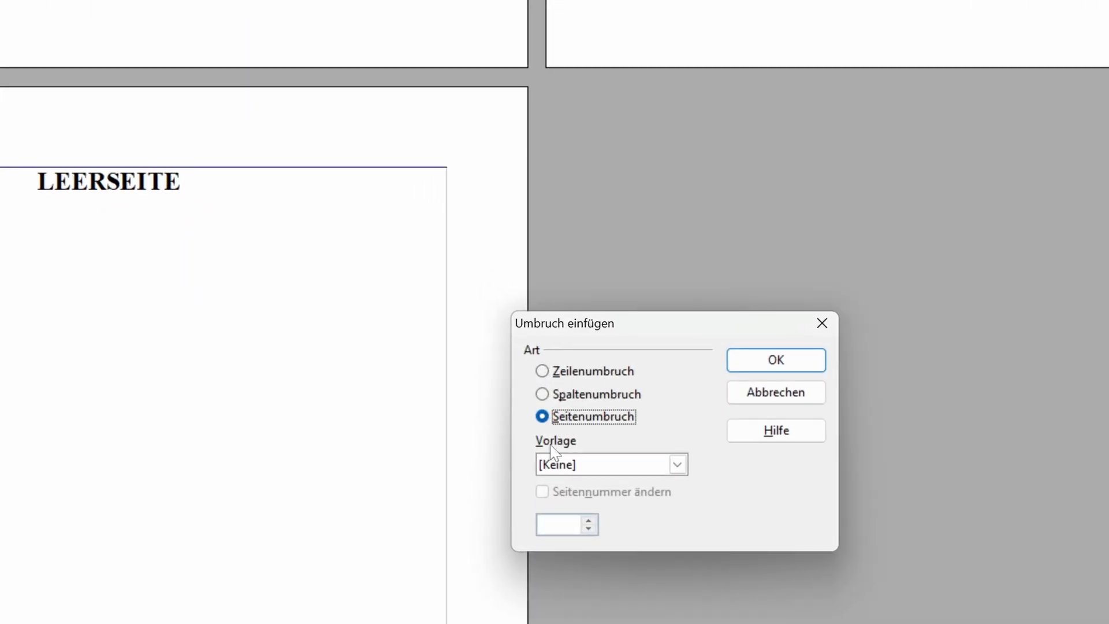
left_click(679, 464)
scroll(606, 497, "down", 5)
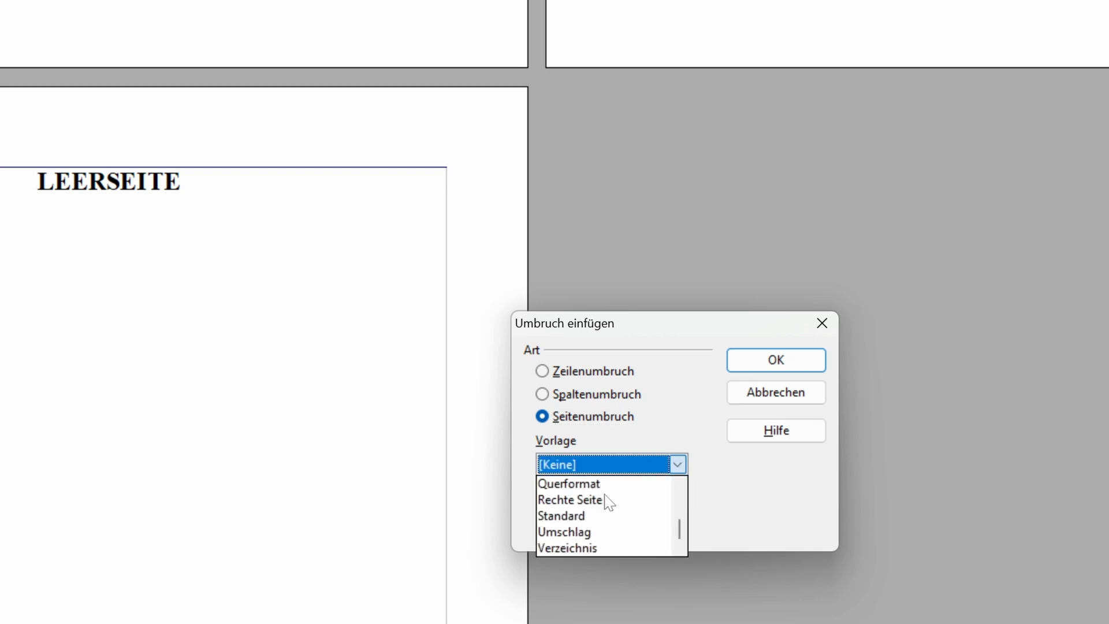
left_click(569, 516)
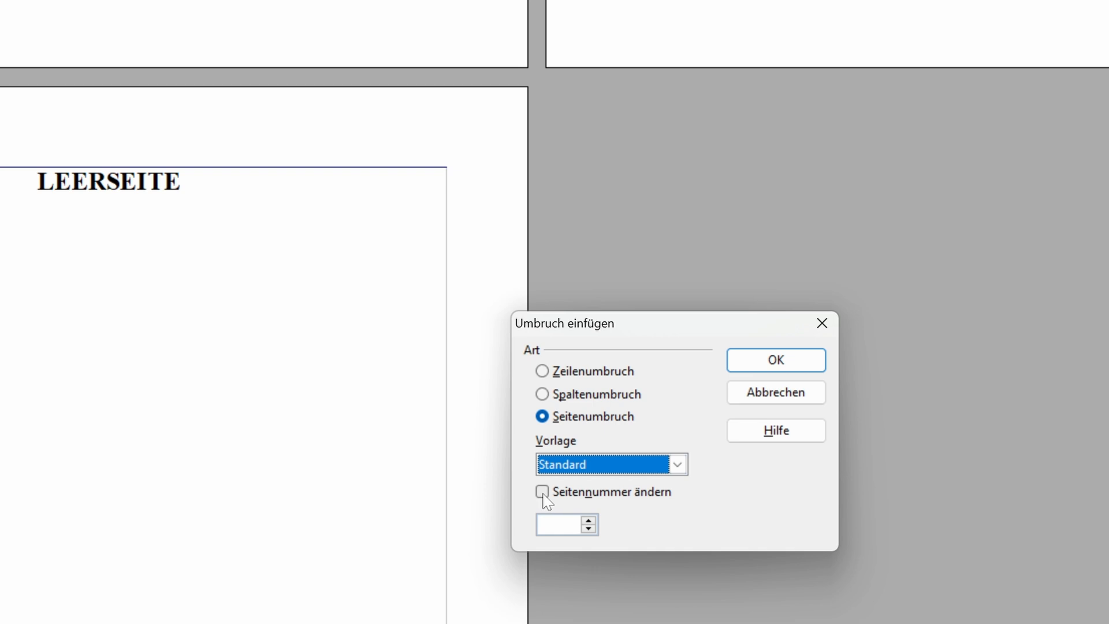
Step: Change the page number after the break to 1 and insert the page break
left_click(544, 495)
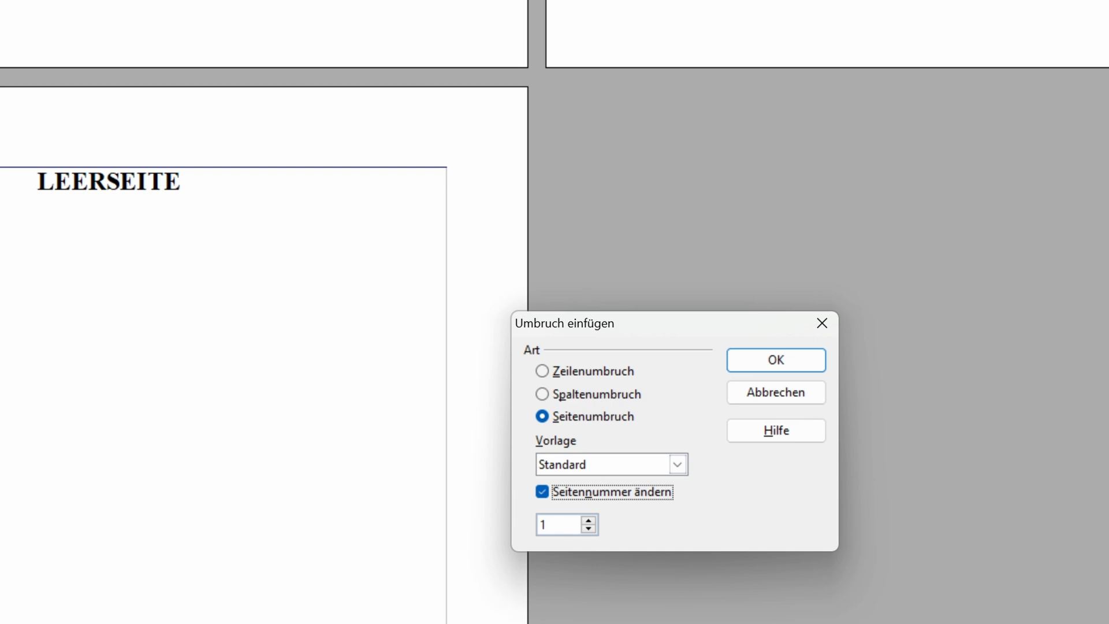
left_click(593, 522)
left_click(593, 522)
left_click(593, 522)
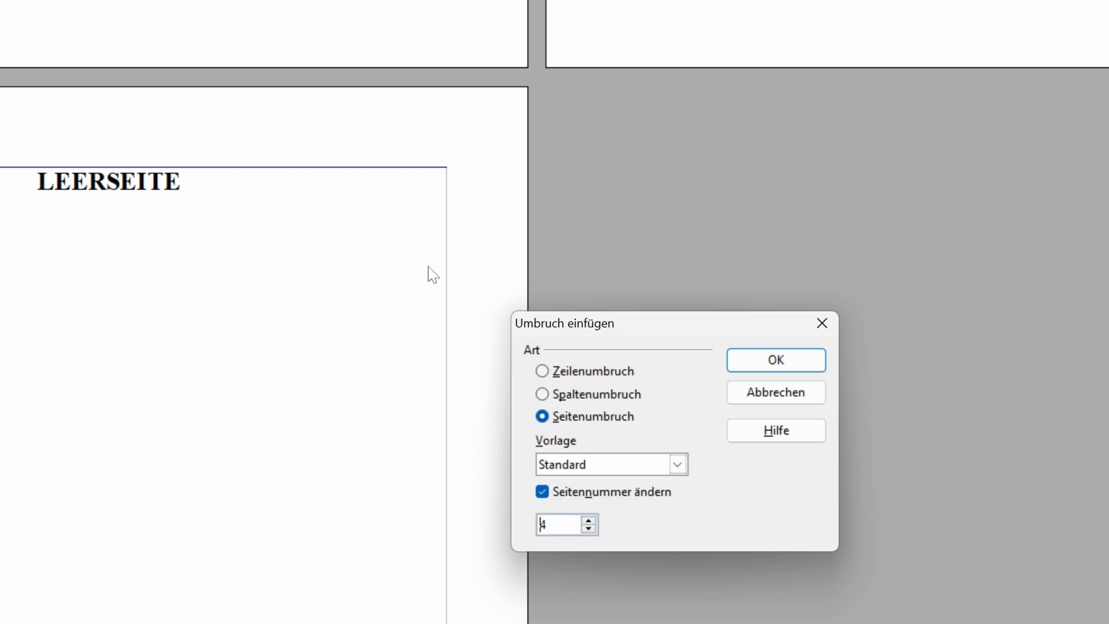
left_click(589, 521)
left_click(589, 528)
left_click(589, 528)
left_click(589, 528)
left_click(589, 528)
left_click(753, 359)
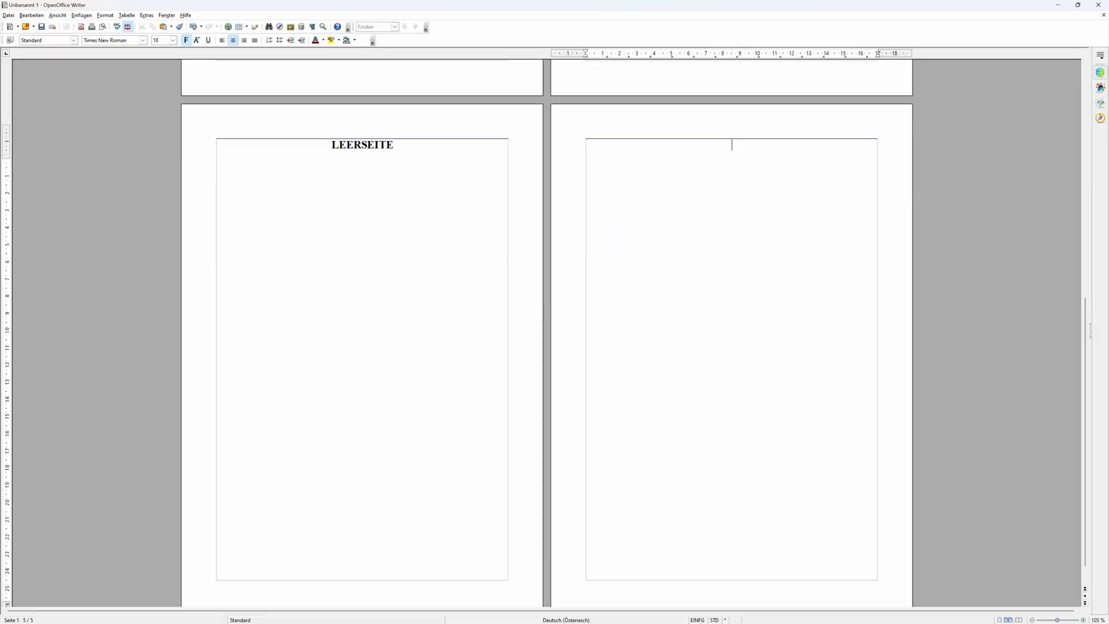
Step: Insert a footer for the Standard page style
scroll(547, 433, "down", 1)
scroll(548, 432, "up", 3)
scroll(547, 432, "down", 5)
scroll(547, 433, "up", 5)
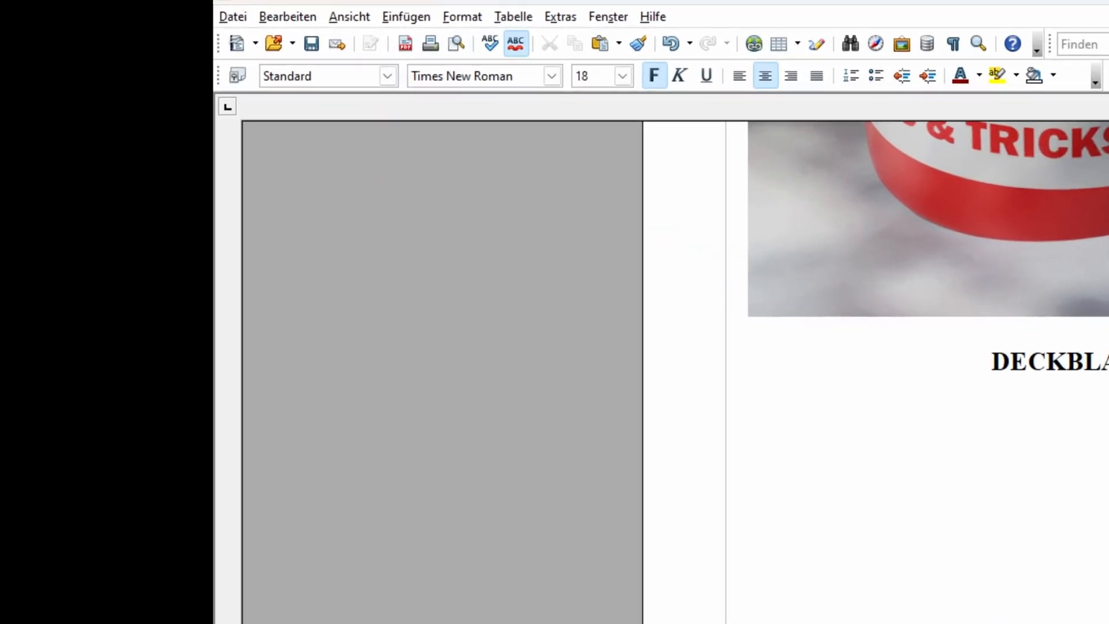
left_click(397, 16)
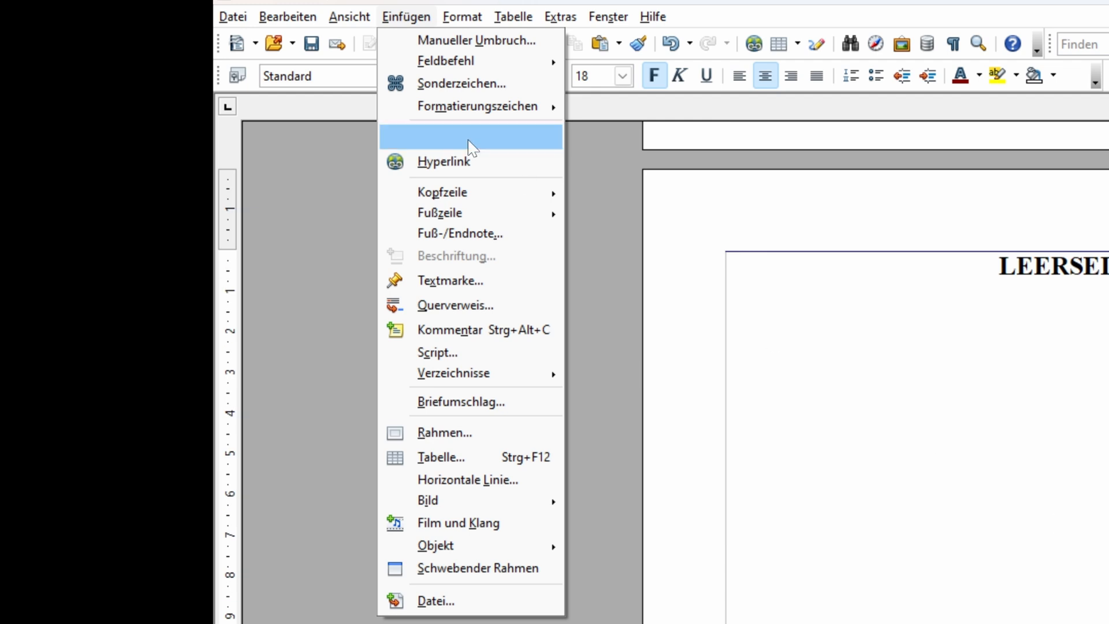
mouse_move(455, 208)
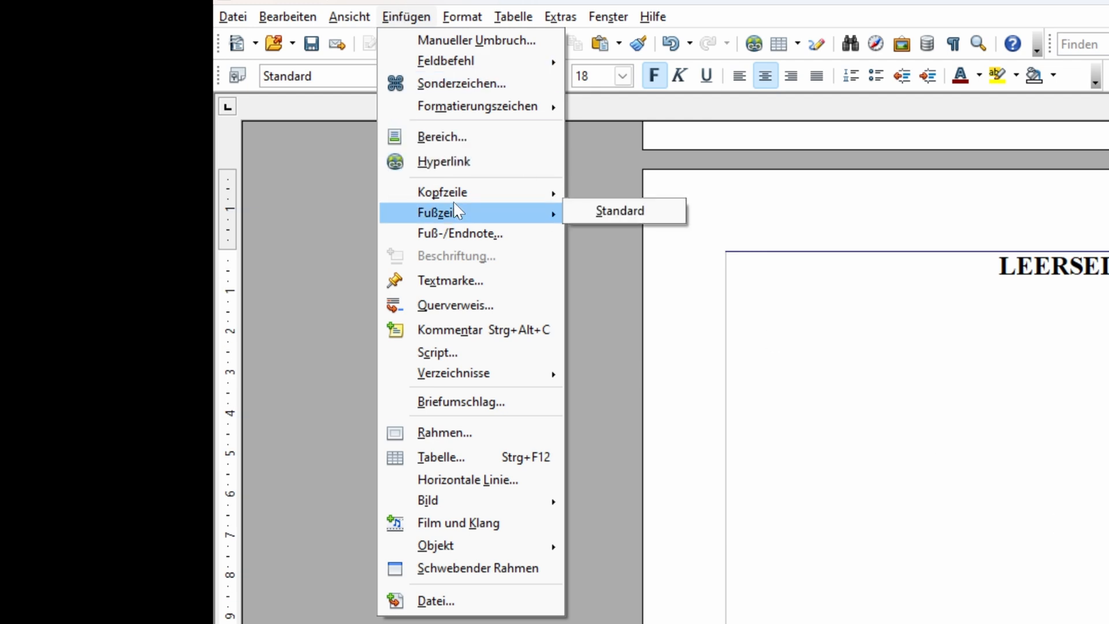
left_click(613, 210)
Step: Insert a page number field into the footer and check the numbering on all pages
left_click_drag(1085, 276, 1085, 342)
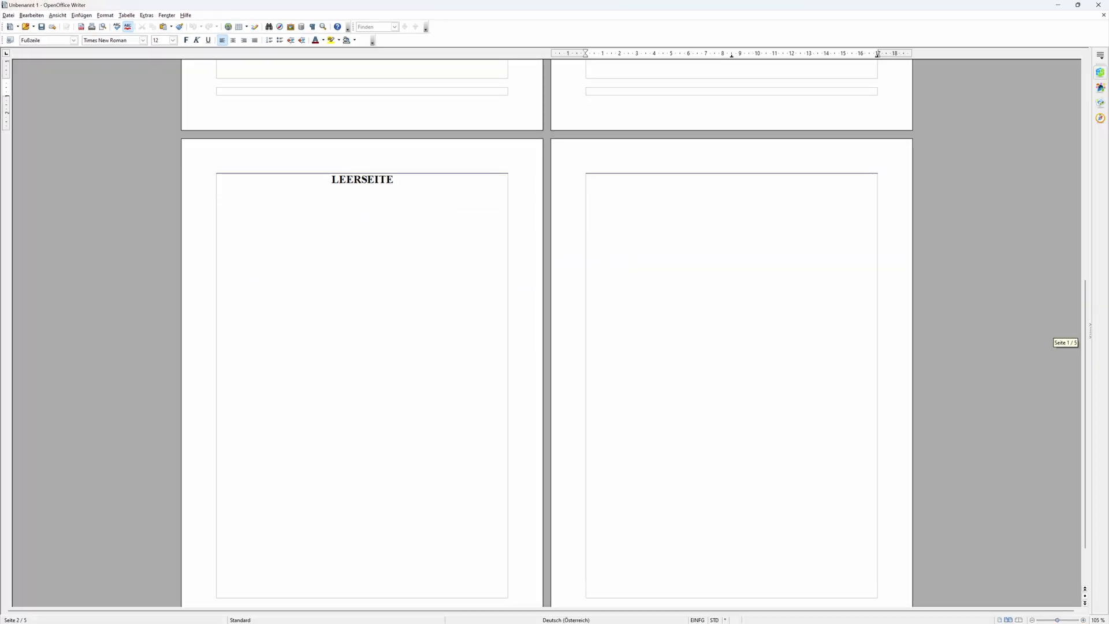
scroll(594, 136, "down", 2)
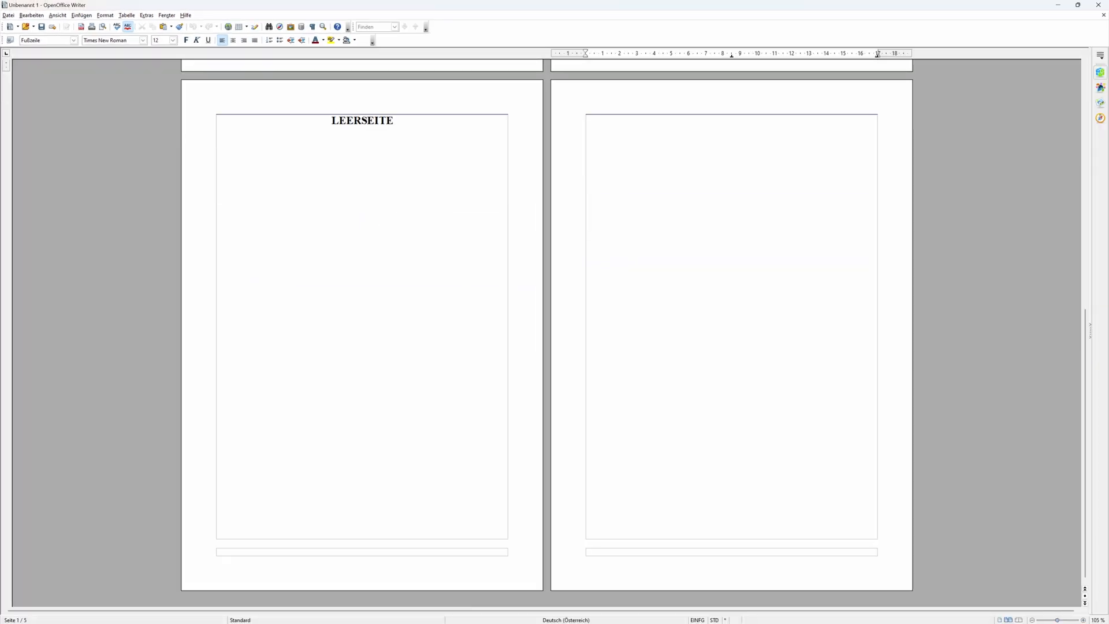
left_click_drag(1085, 413, 1085, 324)
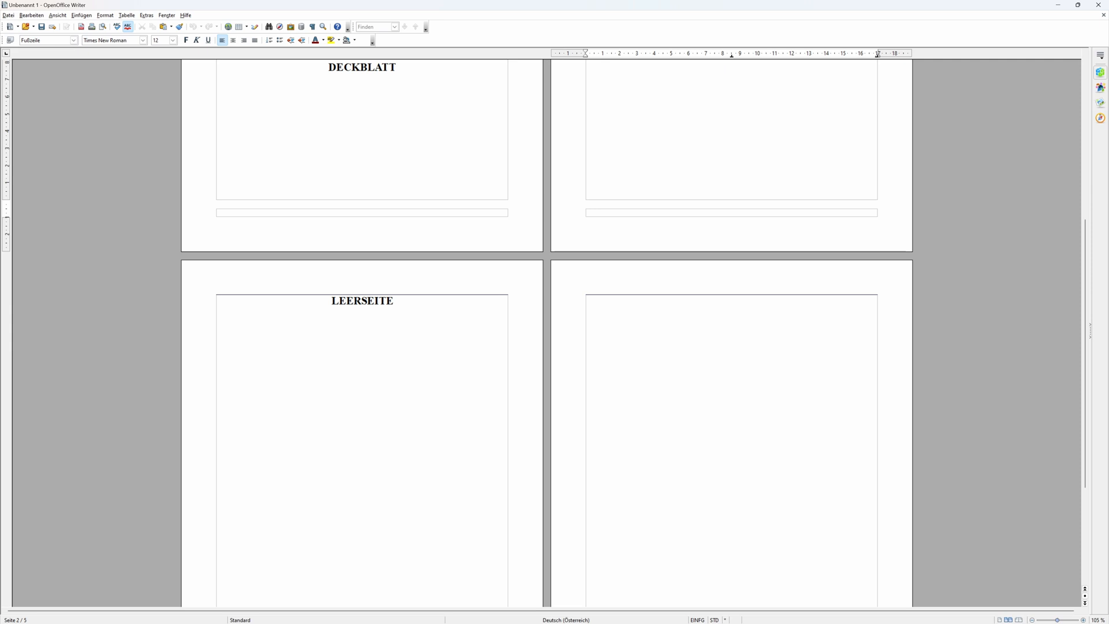
scroll(547, 492, "down", 3)
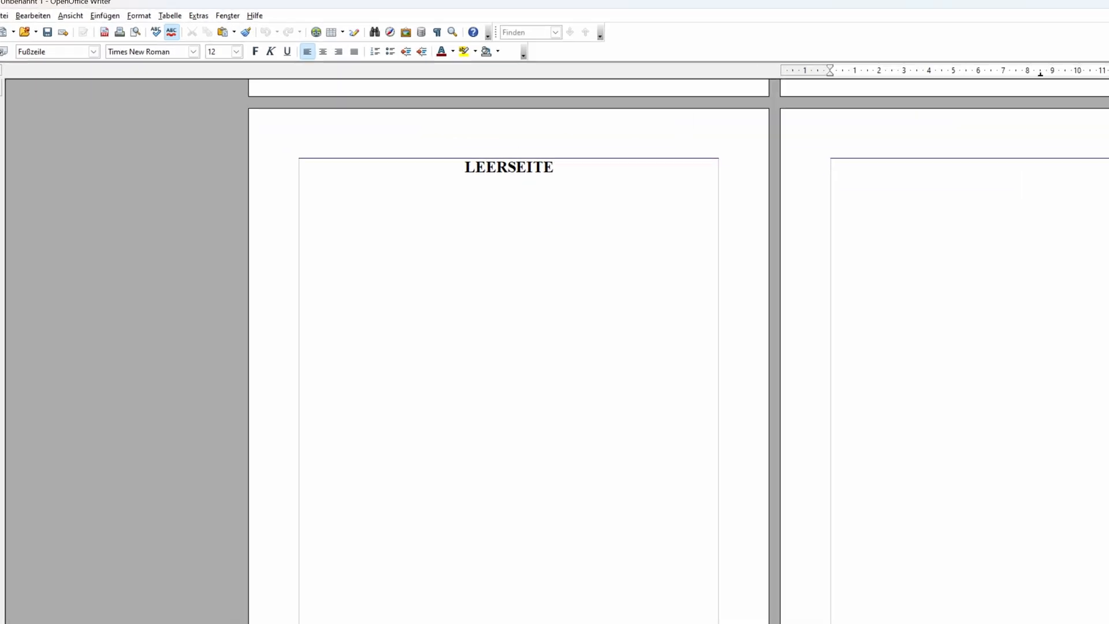
left_click(81, 15)
mouse_move(188, 67)
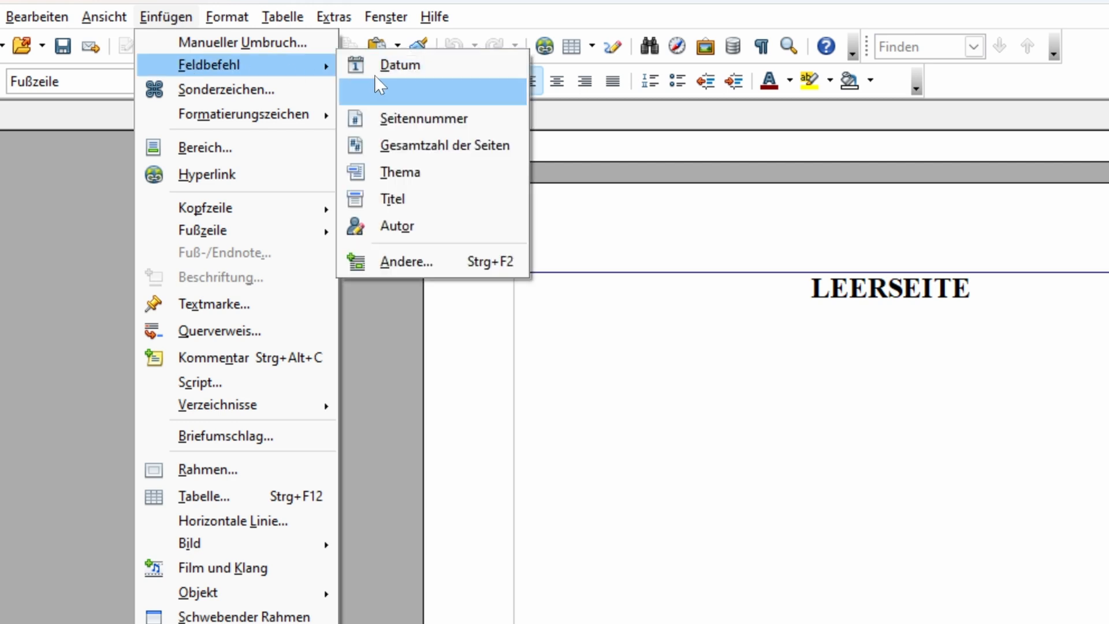
left_click(376, 118)
scroll(547, 289, "up", 7)
scroll(547, 289, "down", 8)
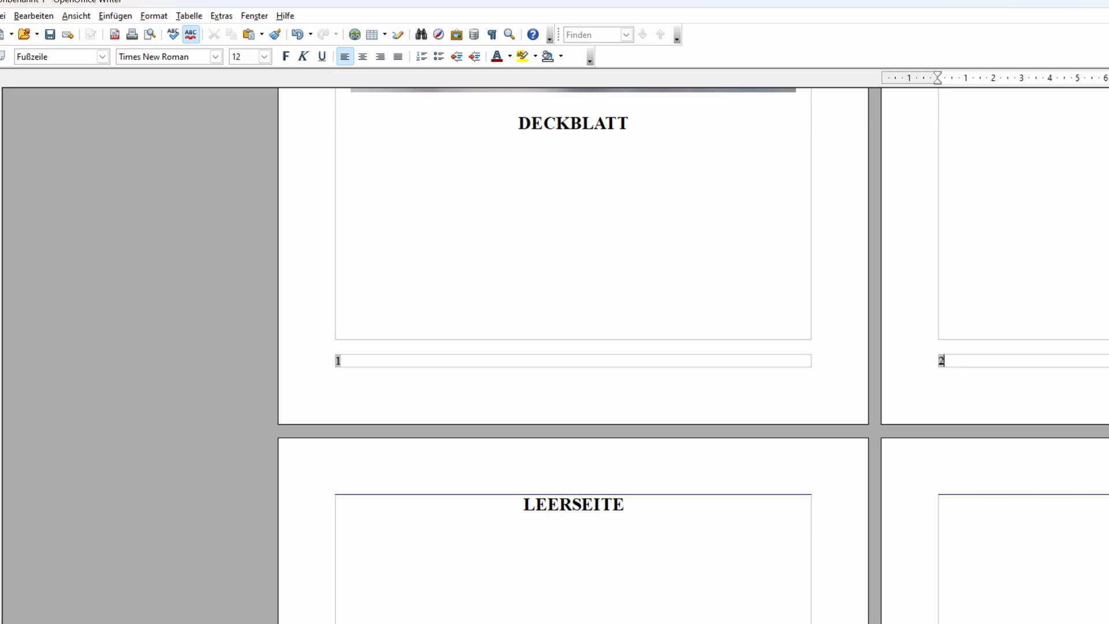
left_click_drag(1108, 249, 1108, 345)
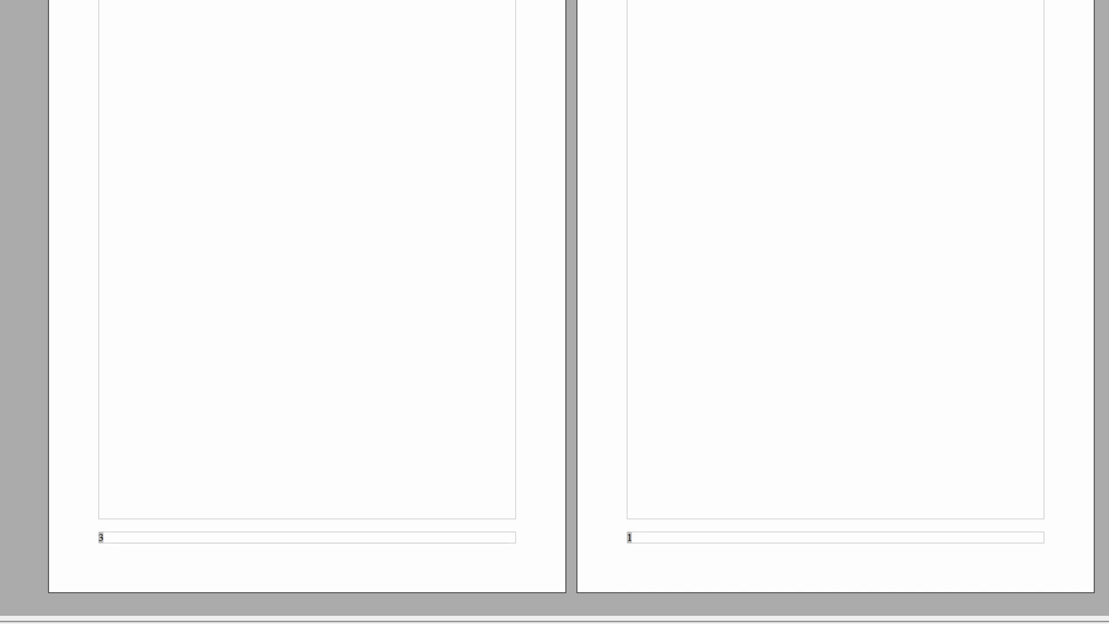
Step: Apply the Erste Seite page style to the DECKBLATT cover page
scroll(571, 307, "up", 8)
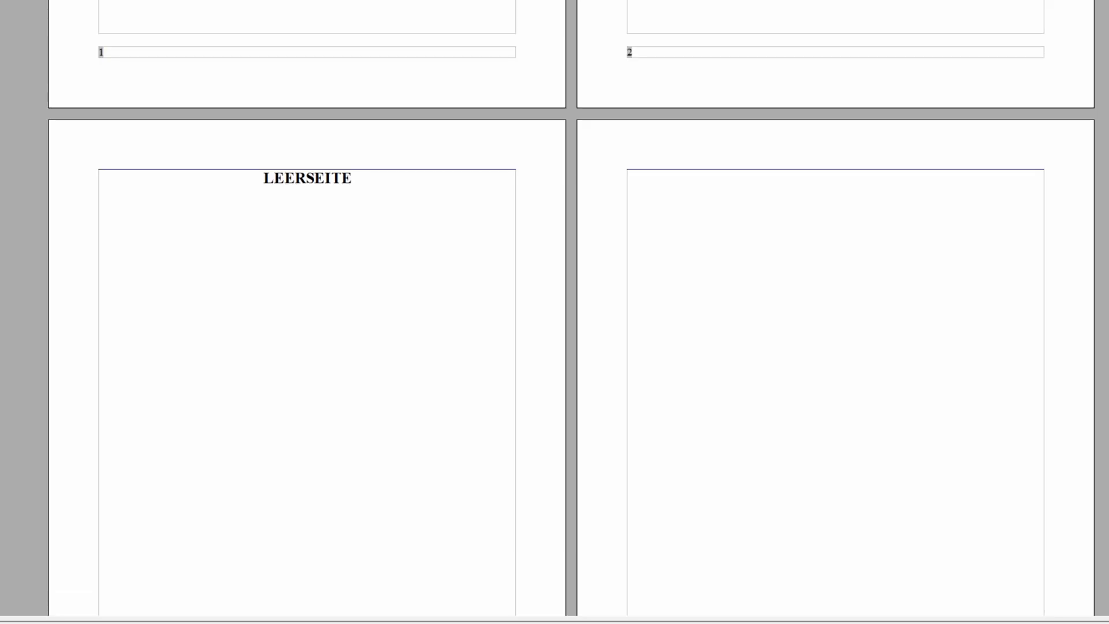
scroll(554, 312, "up", 4)
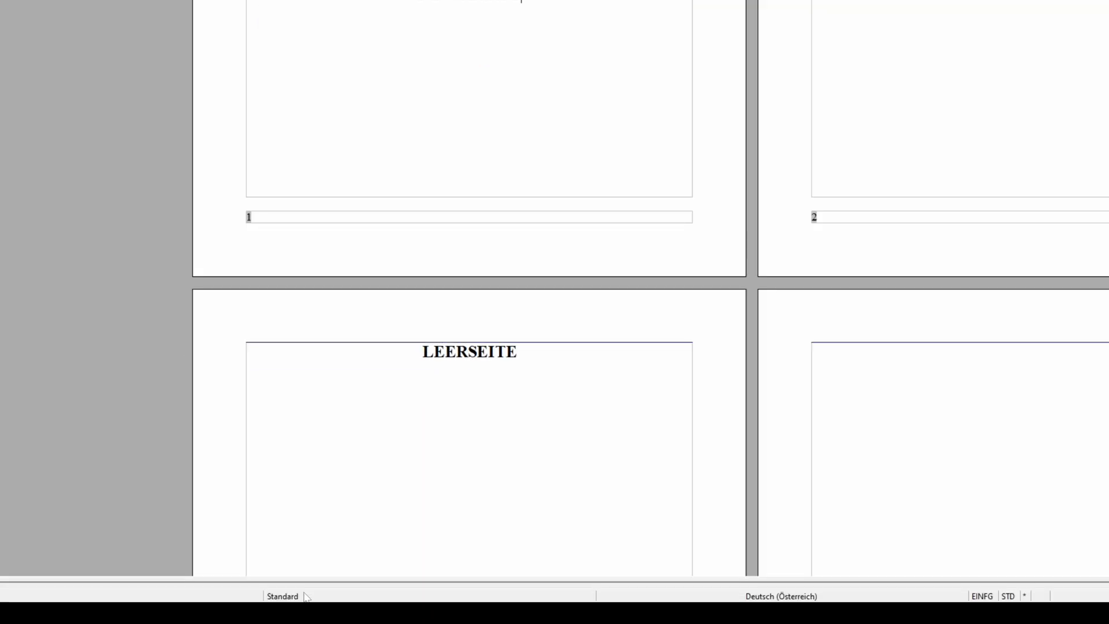
right_click(306, 597)
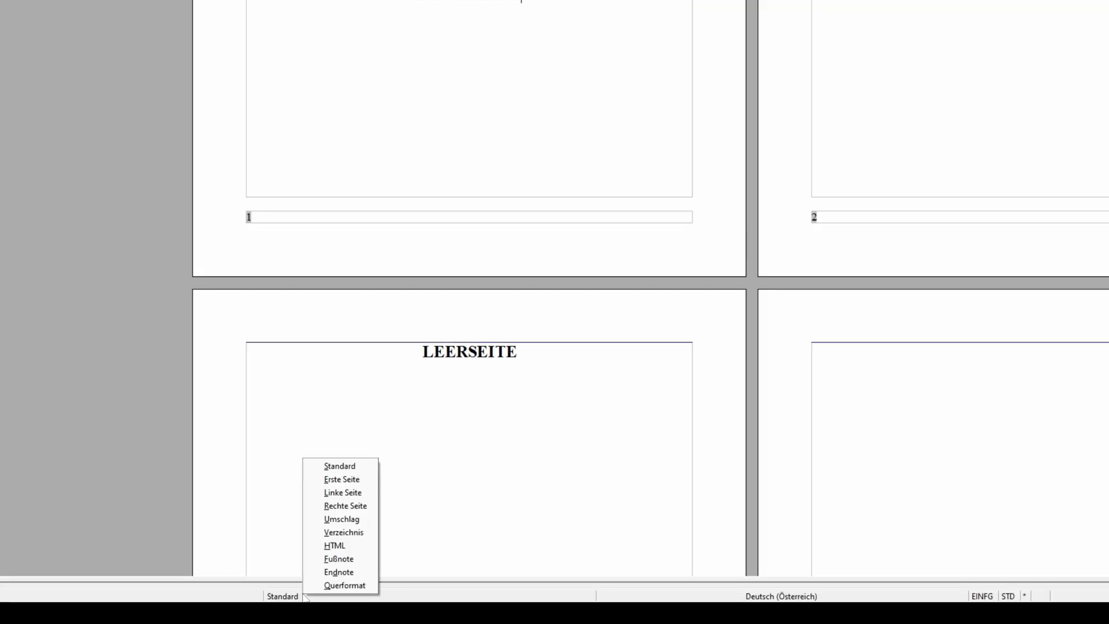
left_click(344, 481)
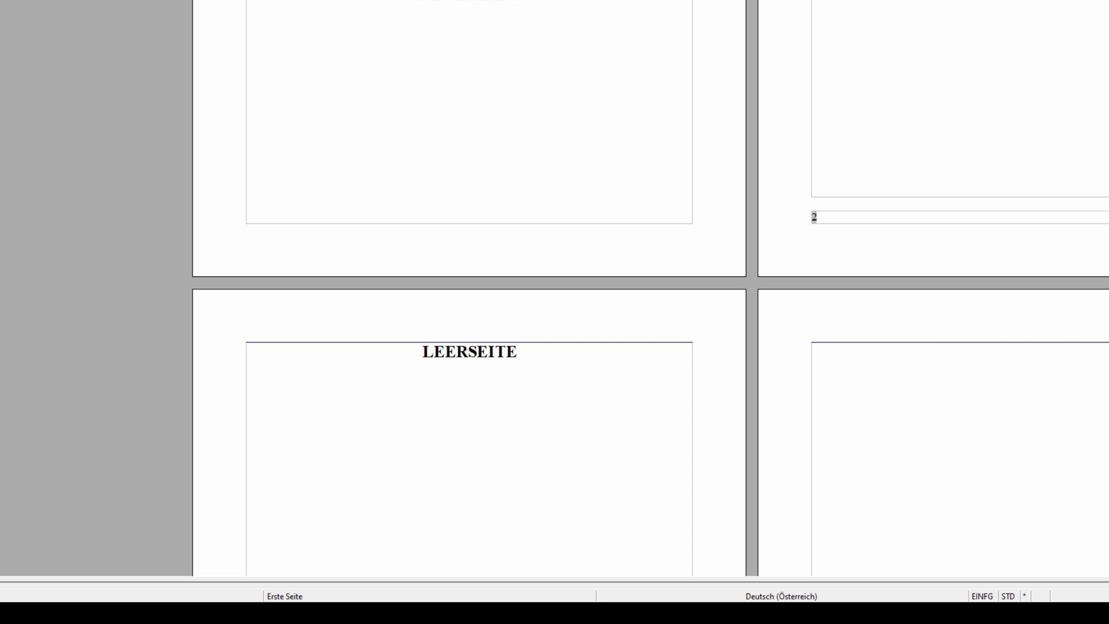
Step: Apply the Verzeichnis page style to the INHALTSVERZEICHNIS page
scroll(468, 289, "up", 5)
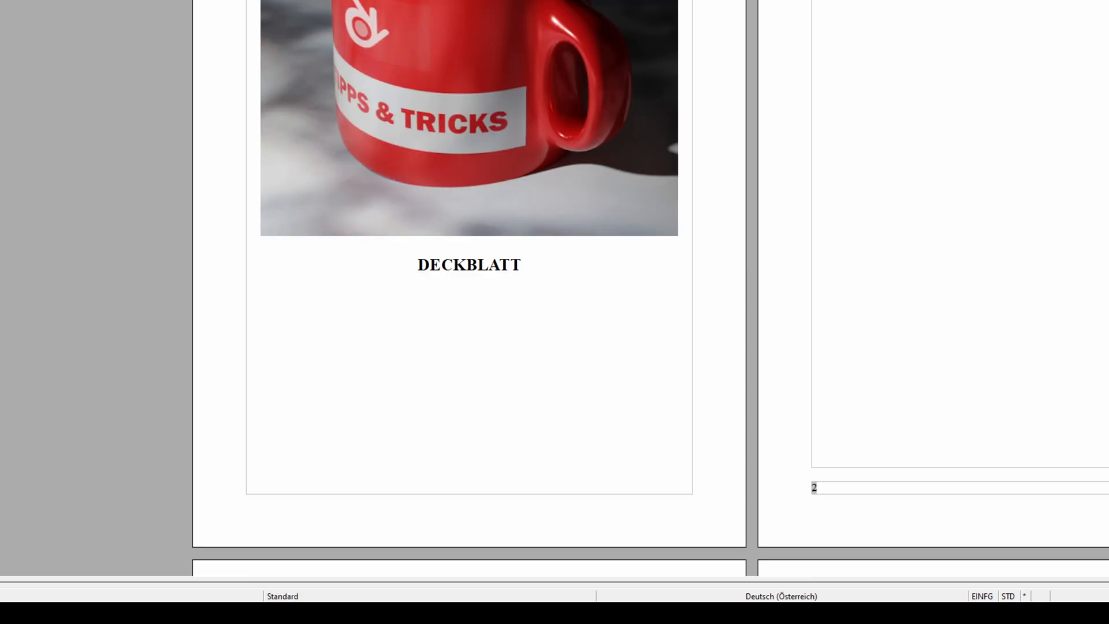
right_click(290, 596)
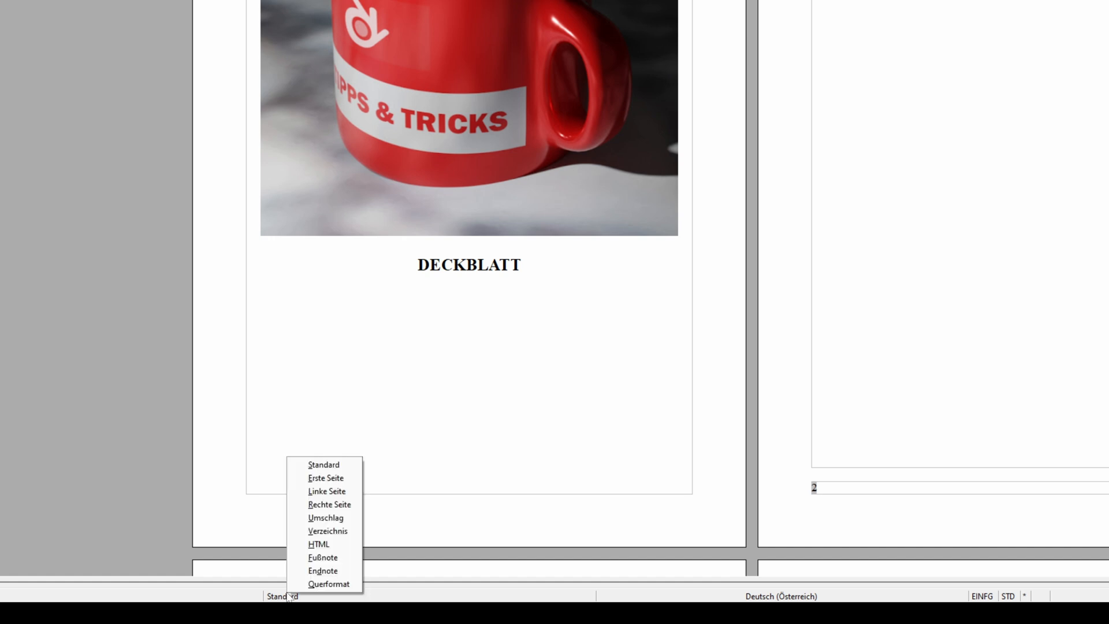
left_click(320, 530)
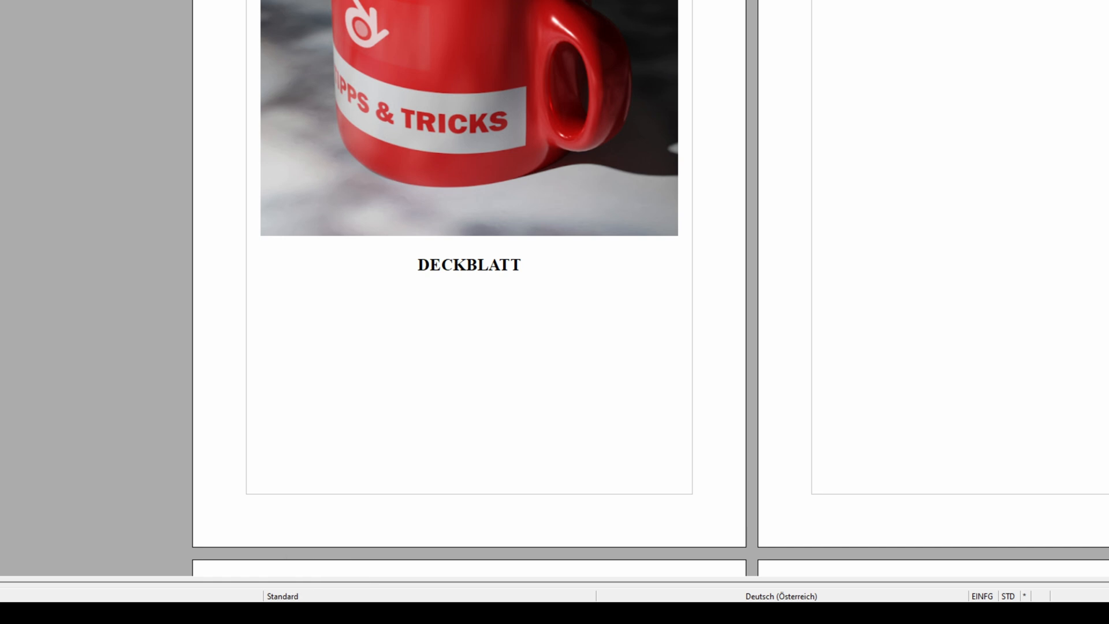
Step: Add three more pages after the first numbered page using manual page breaks
scroll(469, 289, "down", 5)
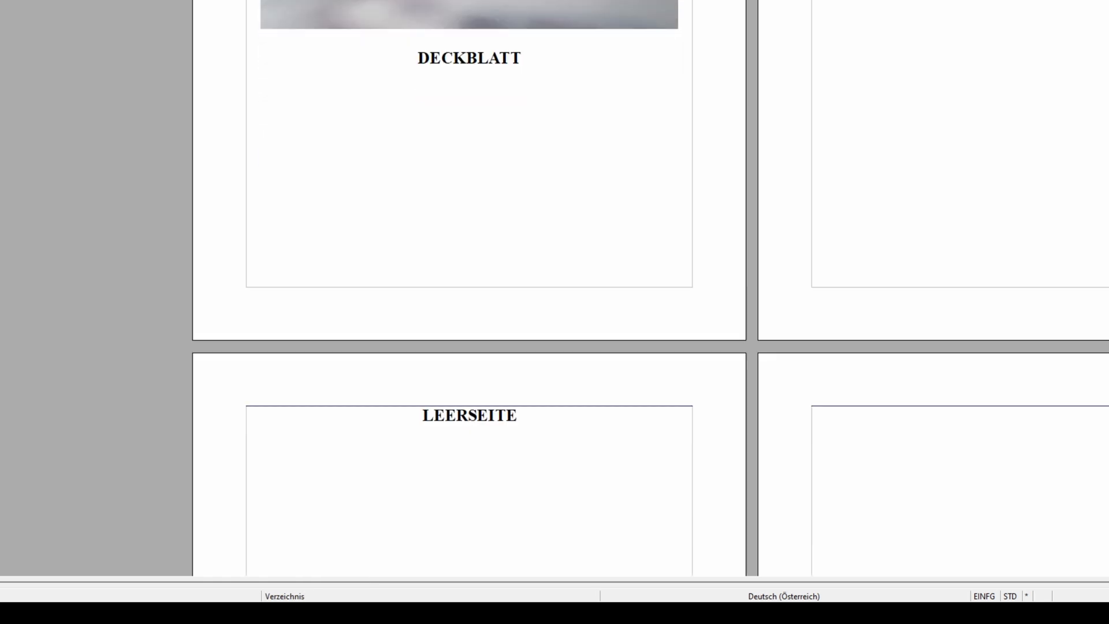
scroll(469, 289, "down", 10)
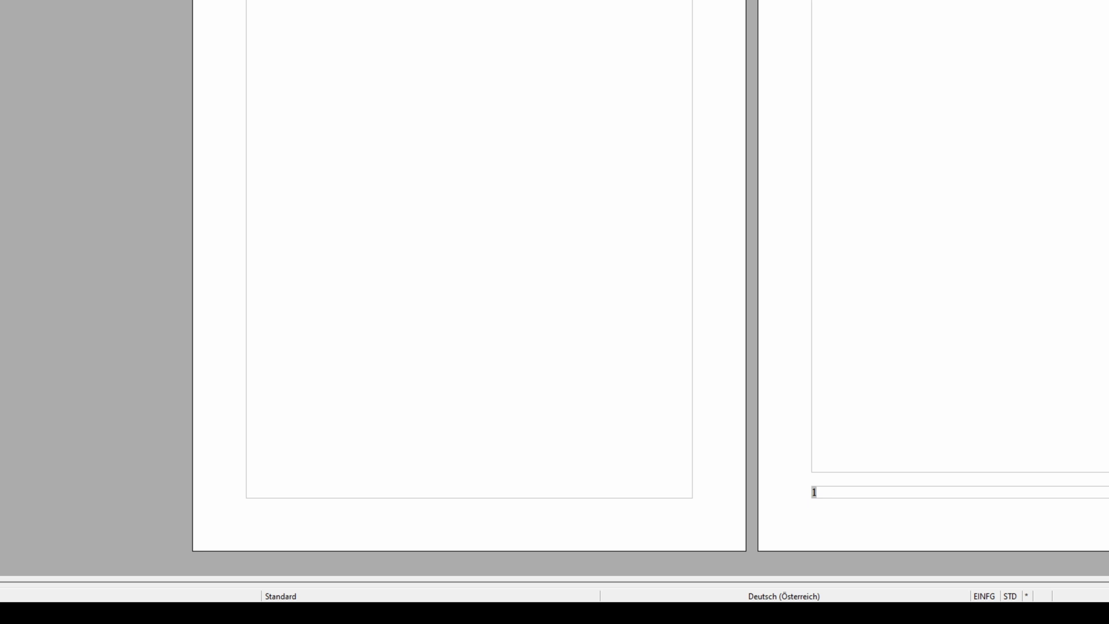
key("ctrl+Return")
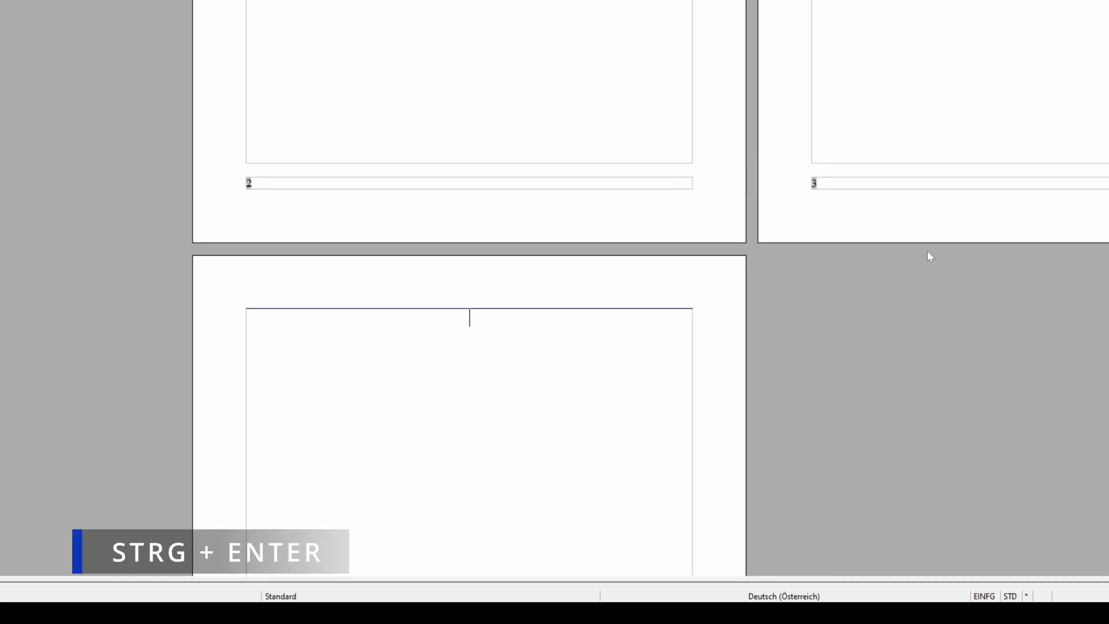
scroll(470, 347, "down", 8)
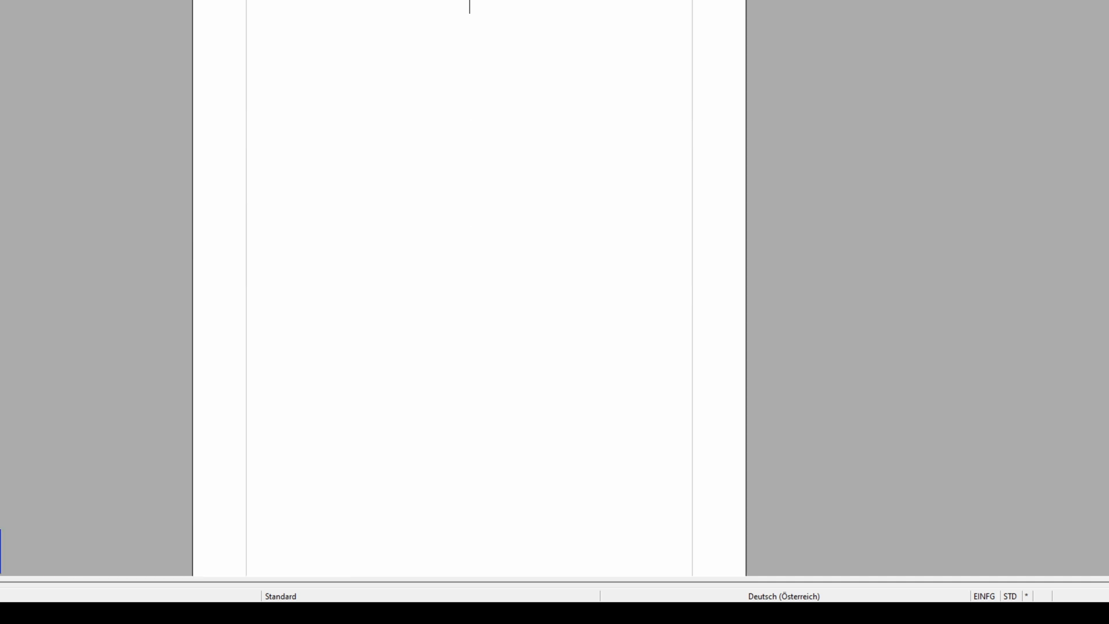
Step: Right-align the page number in the Standard footer and put the word SEITE in front of it
scroll(469, 288, "up", 20)
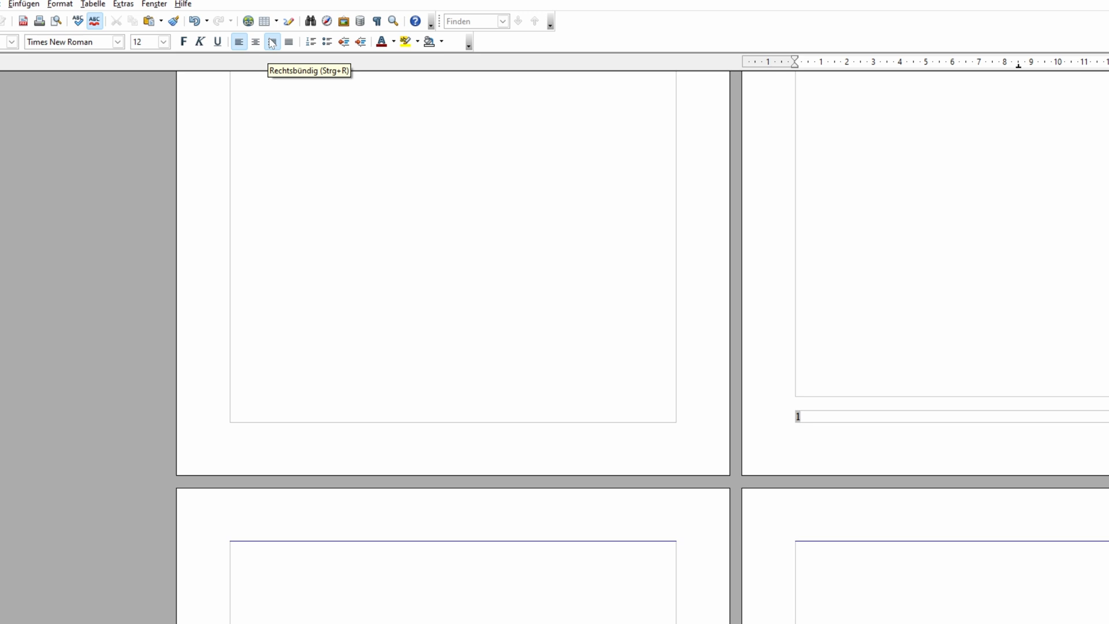
left_click(272, 43)
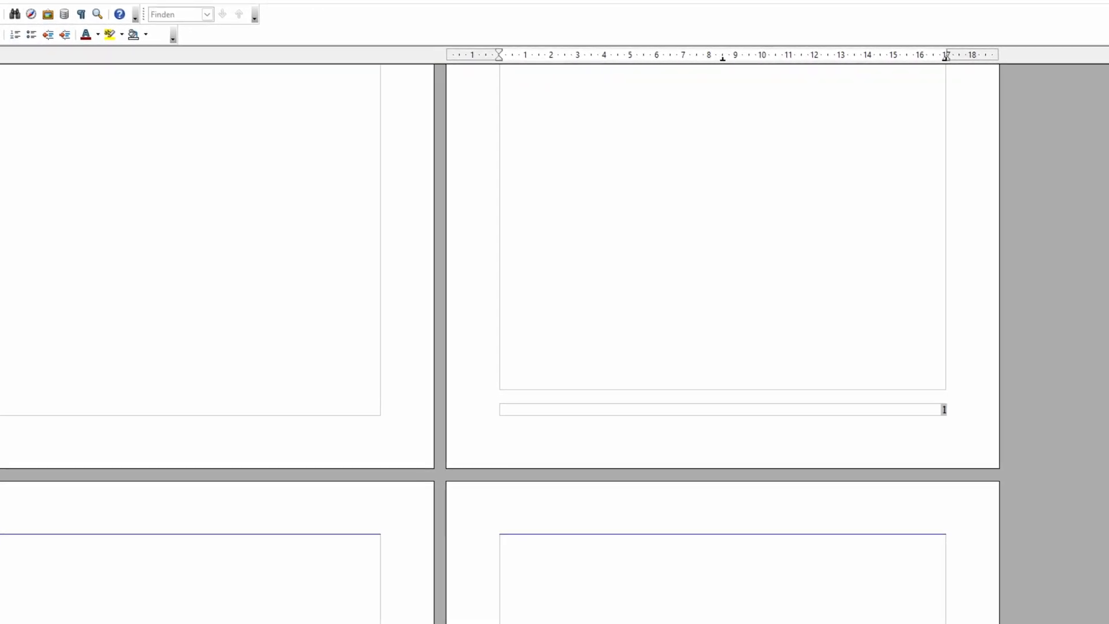
type("sE")
key("BackSpace")
key("BackSpace")
type("SEITE")
Step: Check the footer page numbering throughout the document, from the added pages back to the cover
scroll(555, 341, "down", 9)
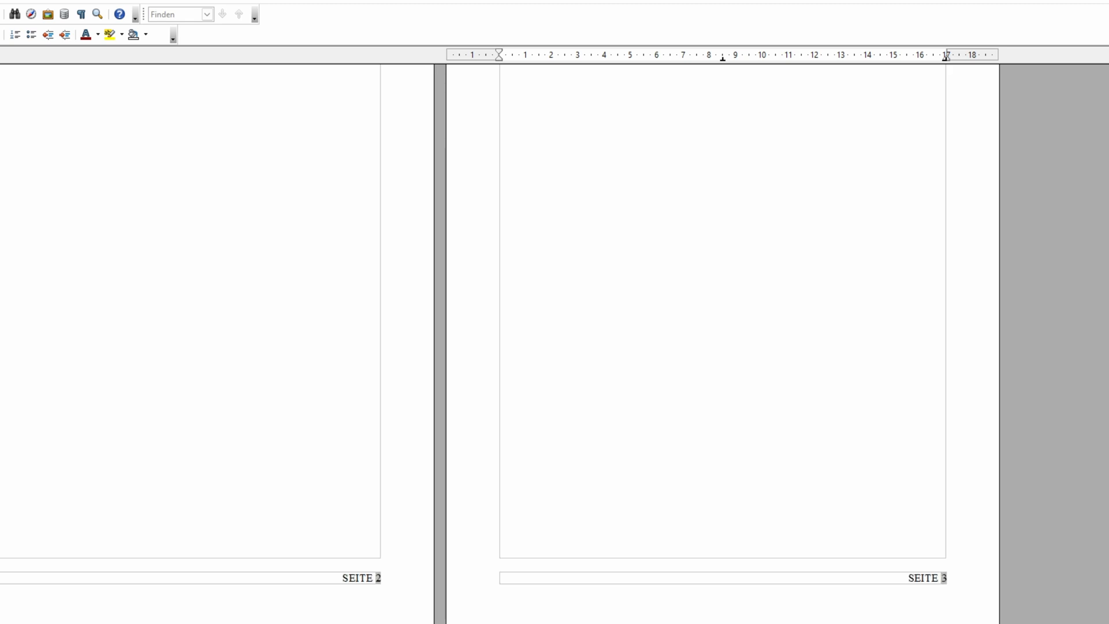
scroll(555, 341, "down", 8)
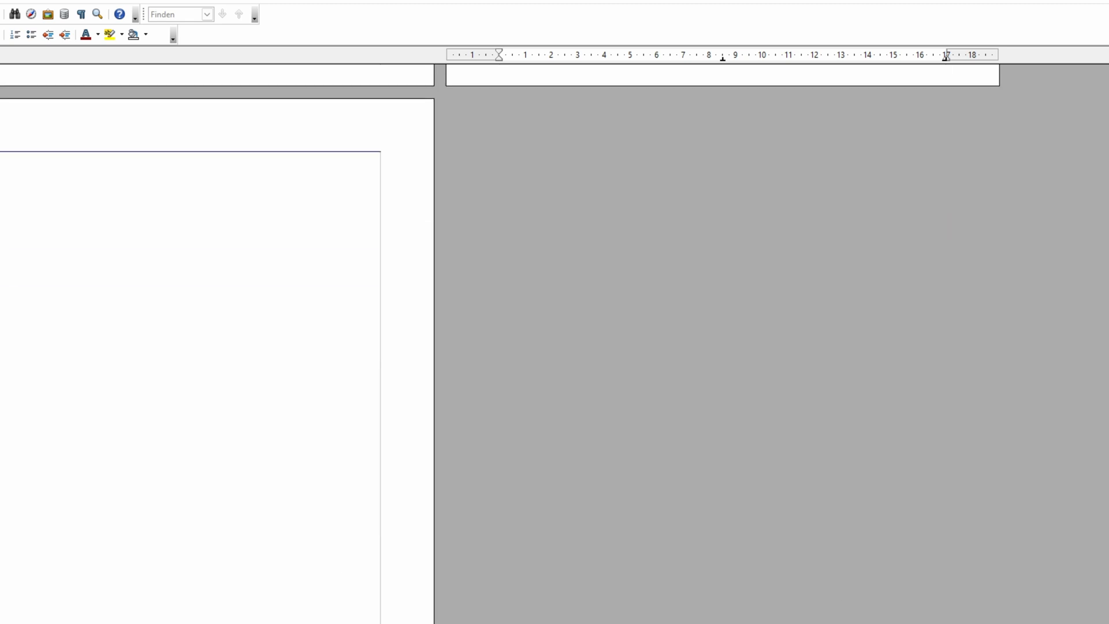
scroll(554, 341, "up", 8)
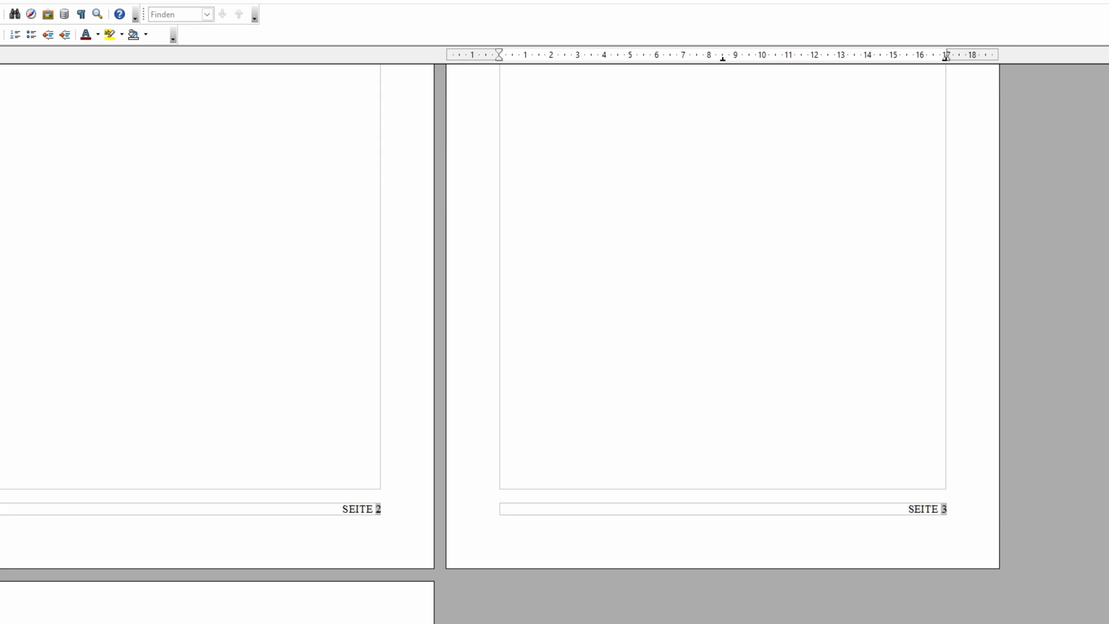
scroll(555, 341, "up", 5)
scroll(555, 341, "up", 12)
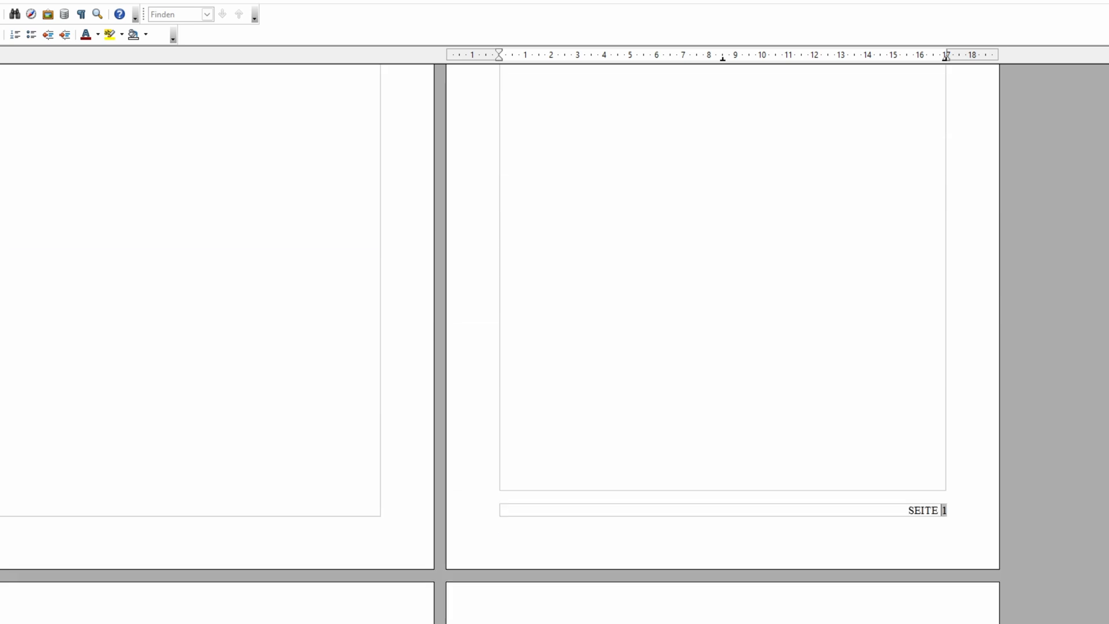
scroll(554, 341, "up", 8)
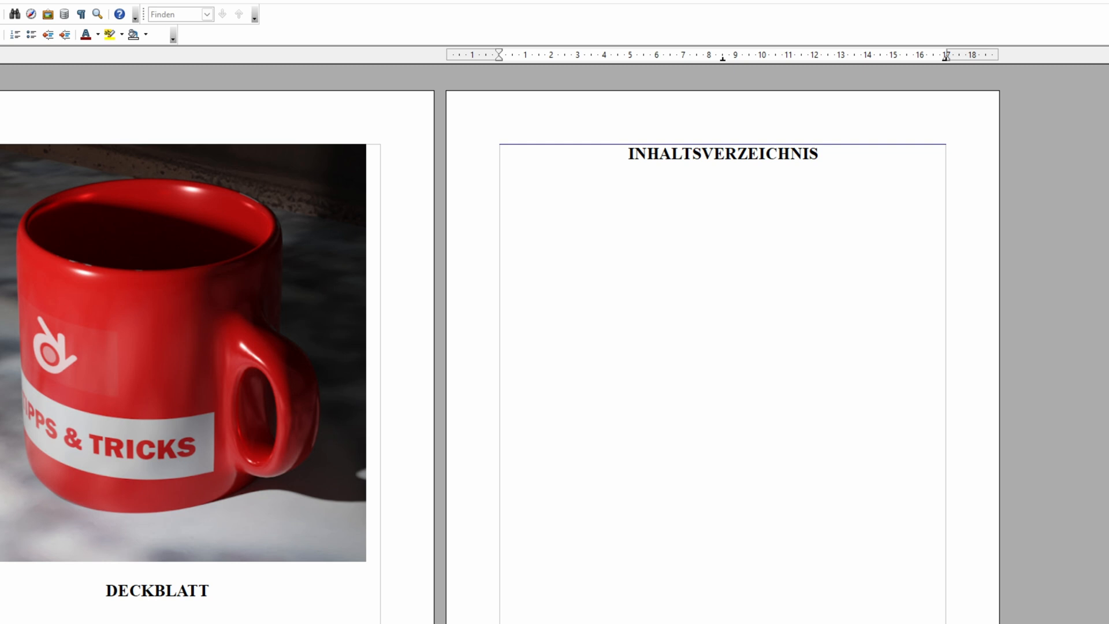